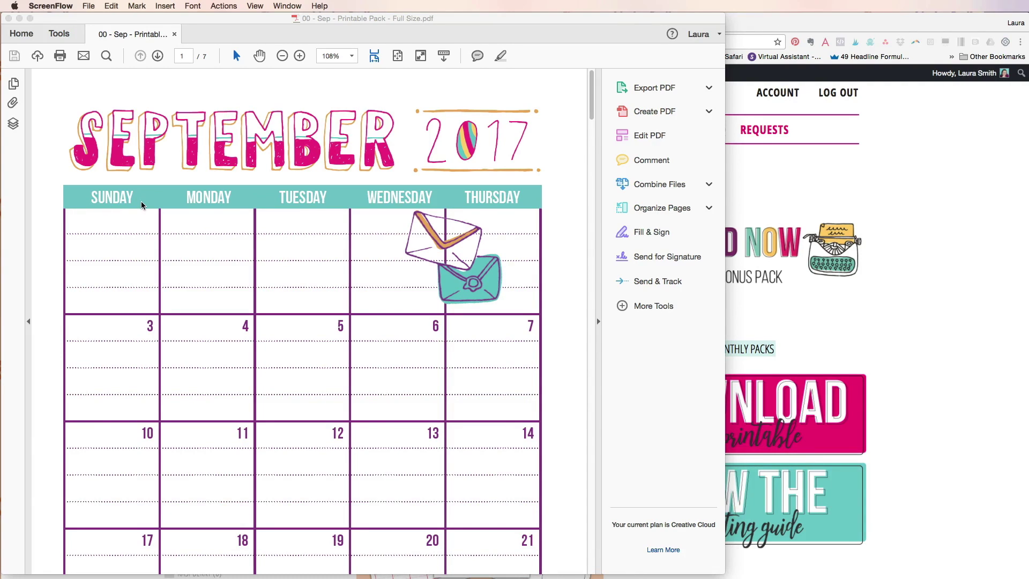
Scroll through the September 2017 planner pages in Acrobat Reader, then bring Chrome forward
{"action": "scroll", "coordinate": [137, 210], "scroll_direction": "down", "scroll_amount": 15}
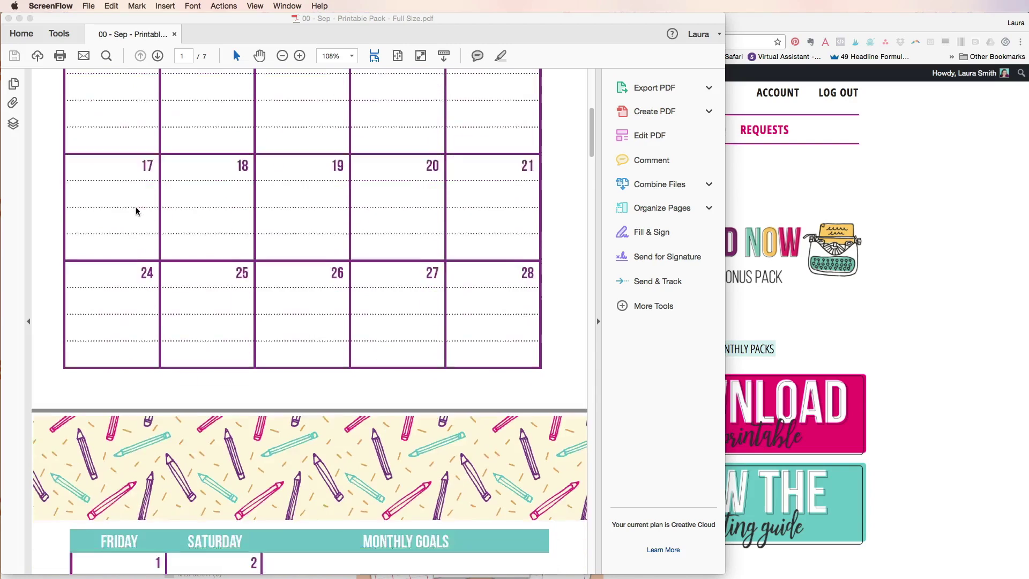
{"action": "scroll", "coordinate": [136, 210], "scroll_direction": "down", "scroll_amount": 6}
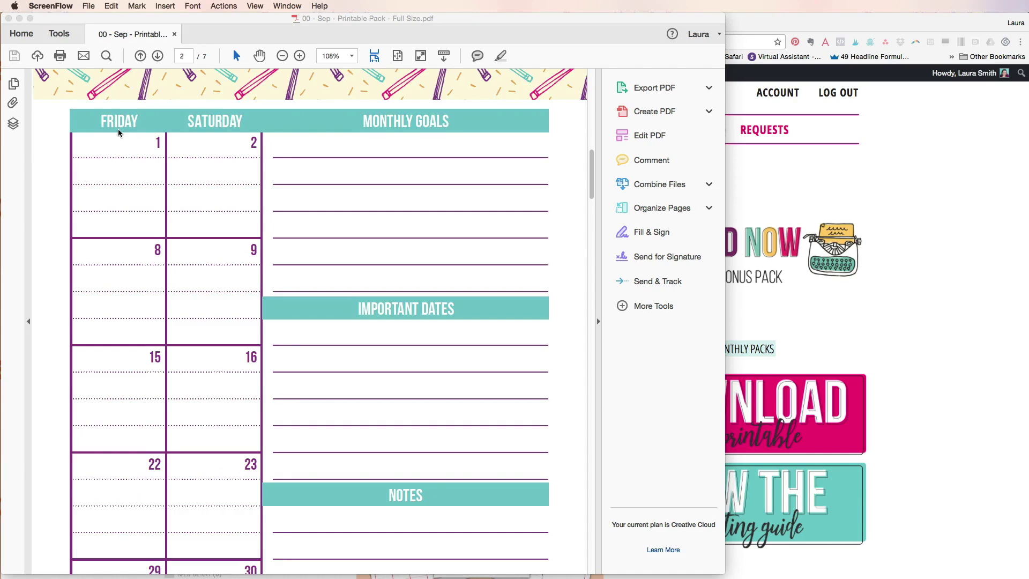
{"action": "scroll", "coordinate": [466, 357], "scroll_direction": "down", "scroll_amount": 15}
{"action": "scroll", "coordinate": [455, 352], "scroll_direction": "down", "scroll_amount": 8}
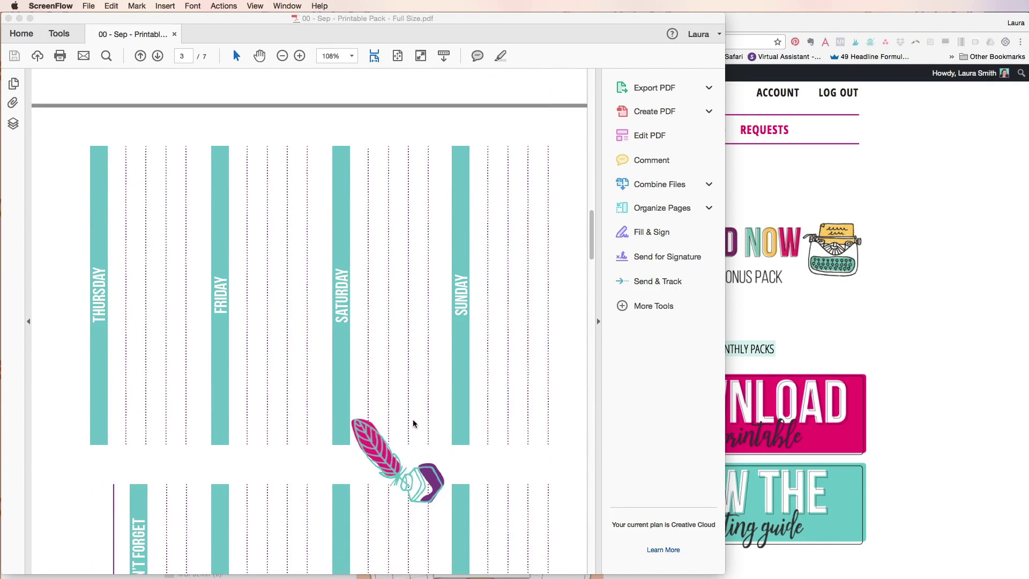
{"action": "scroll", "coordinate": [282, 372], "scroll_direction": "up", "scroll_amount": 20}
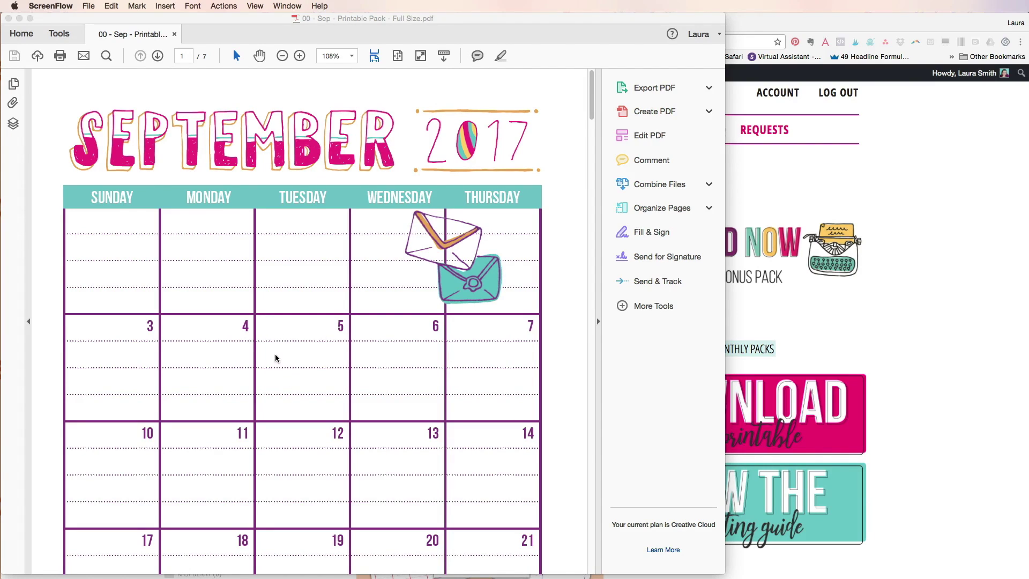
{"action": "scroll", "coordinate": [276, 356], "scroll_direction": "down", "scroll_amount": 1}
{"action": "left_click", "coordinate": [105, 327]}
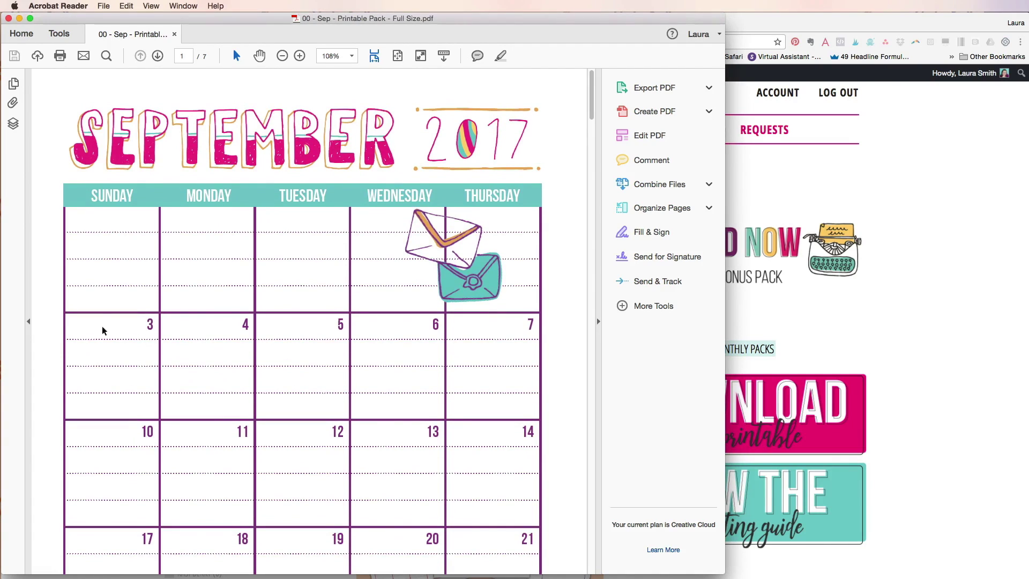
{"action": "scroll", "coordinate": [366, 397], "scroll_direction": "down", "scroll_amount": 10}
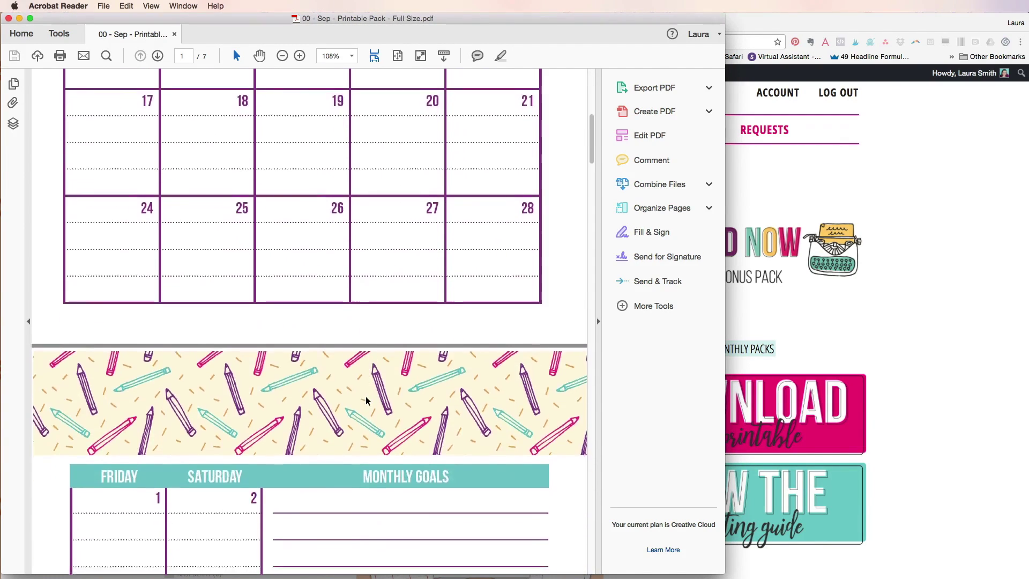
{"action": "scroll", "coordinate": [365, 397], "scroll_direction": "down", "scroll_amount": 12}
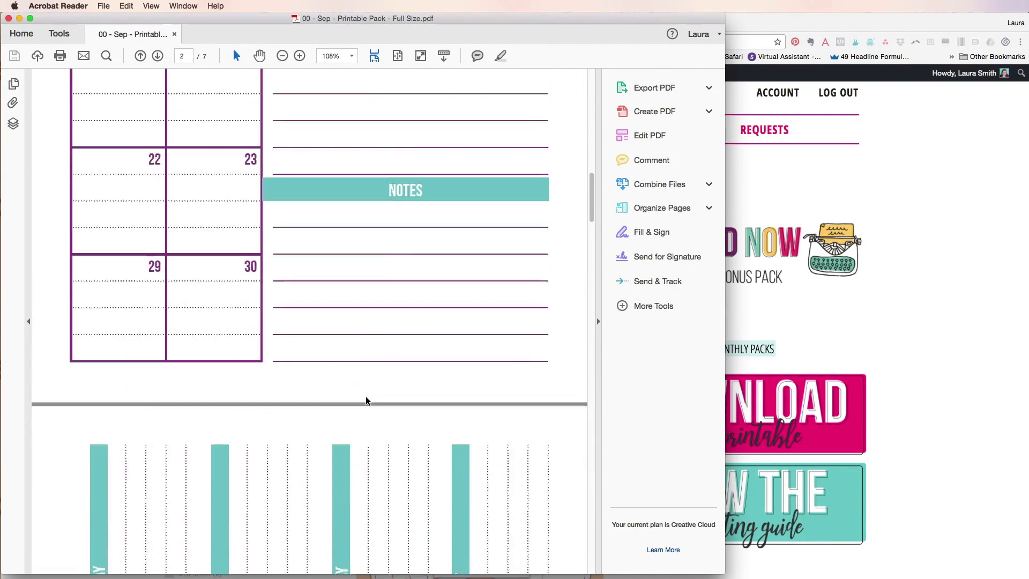
{"action": "scroll", "coordinate": [365, 396], "scroll_direction": "down", "scroll_amount": 3}
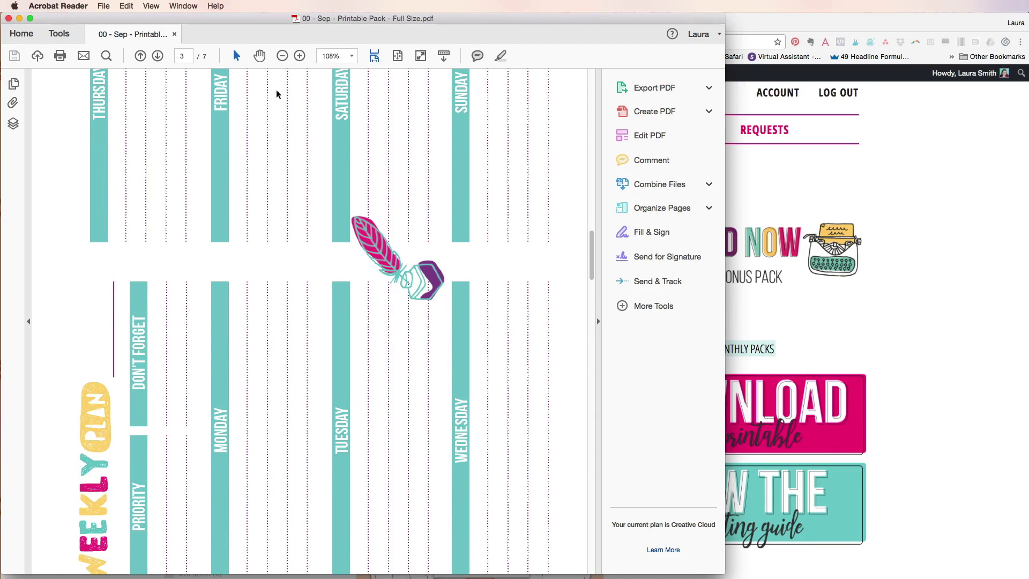
{"action": "left_click", "coordinate": [772, 42]}
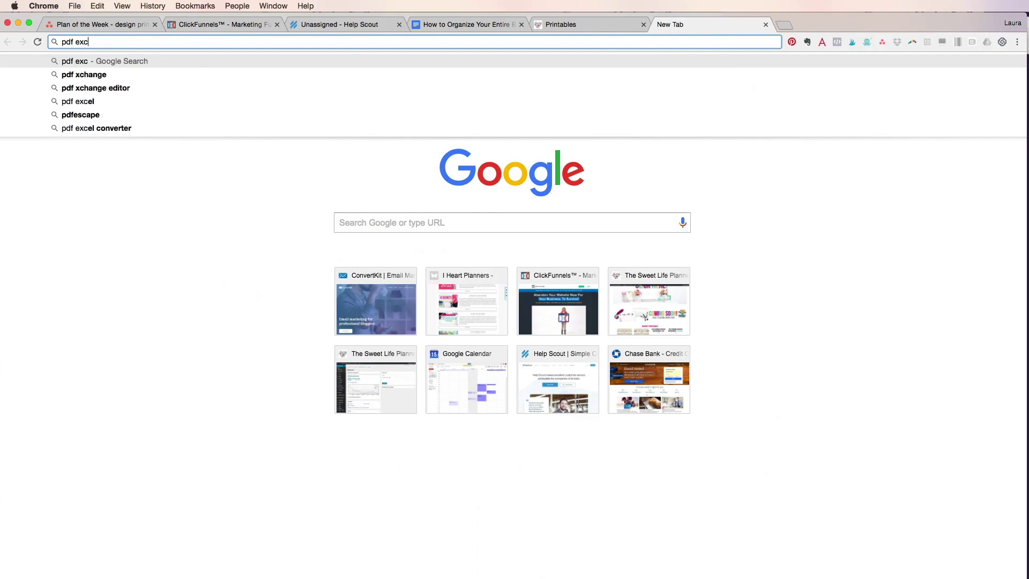
Search Google for PDFescape and open pdfescape.com from the results
{"action": "type", "text": "ape"}
{"action": "key", "text": "Return"}
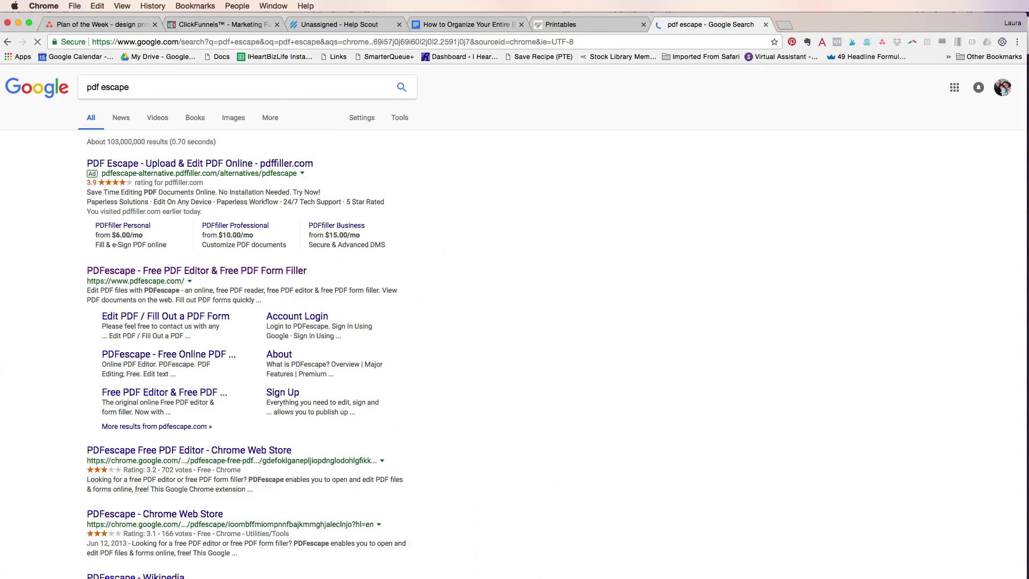
{"action": "left_click", "coordinate": [263, 271]}
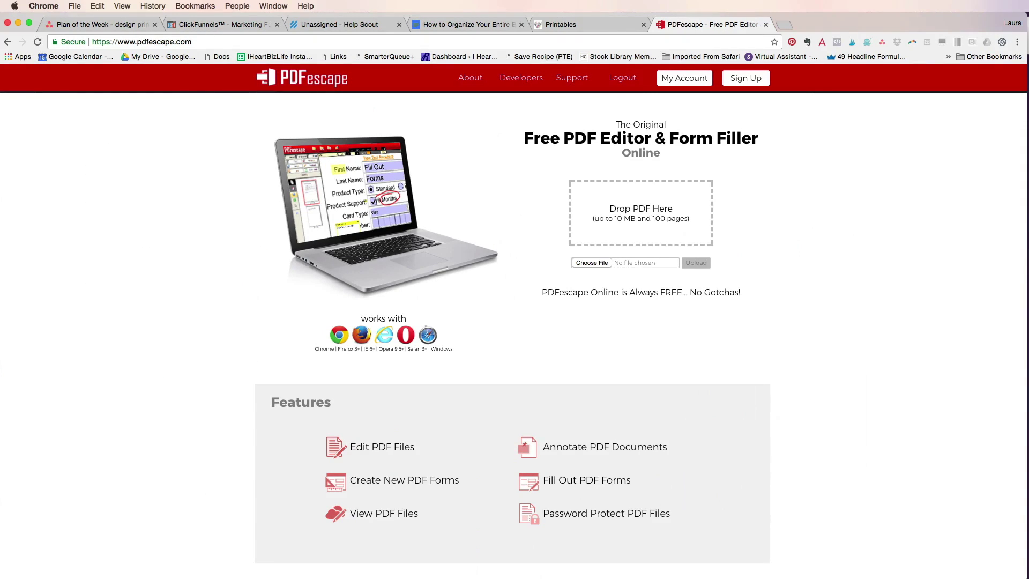
Drag '00 - Sep - Printable Pack - Full Size.pdf' from Downloads onto PDFescape's drop box
{"action": "key", "text": "super+Tab"}
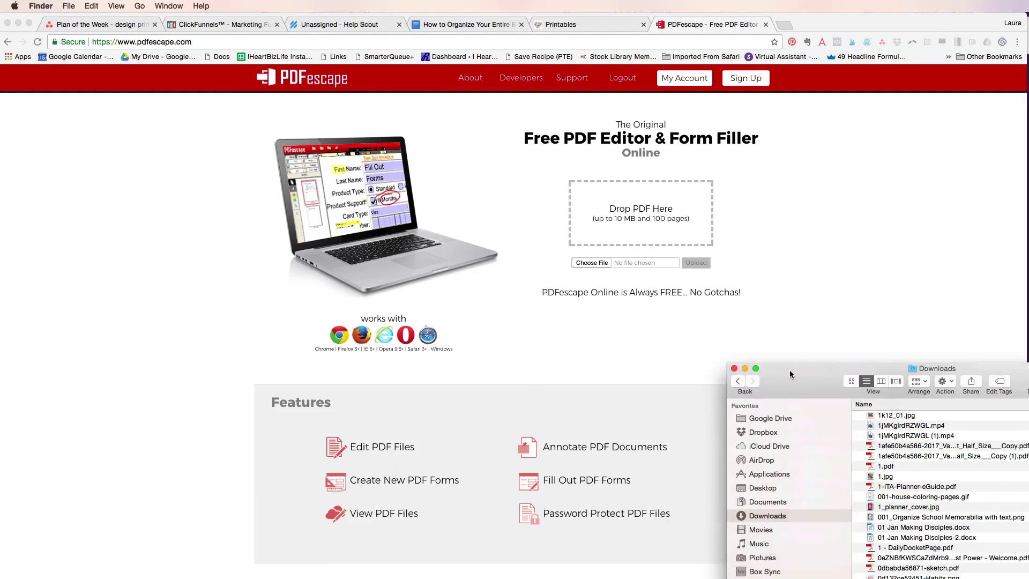
{"action": "left_click_drag", "start_coordinate": [835, 373], "coordinate": [626, 329]}
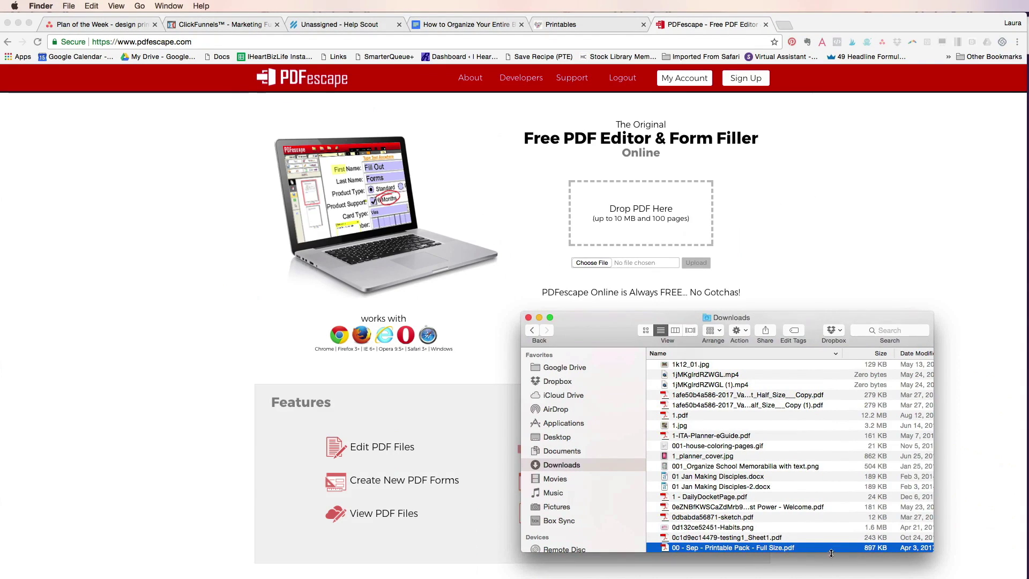
{"action": "left_click_drag", "start_coordinate": [829, 552], "coordinate": [665, 212]}
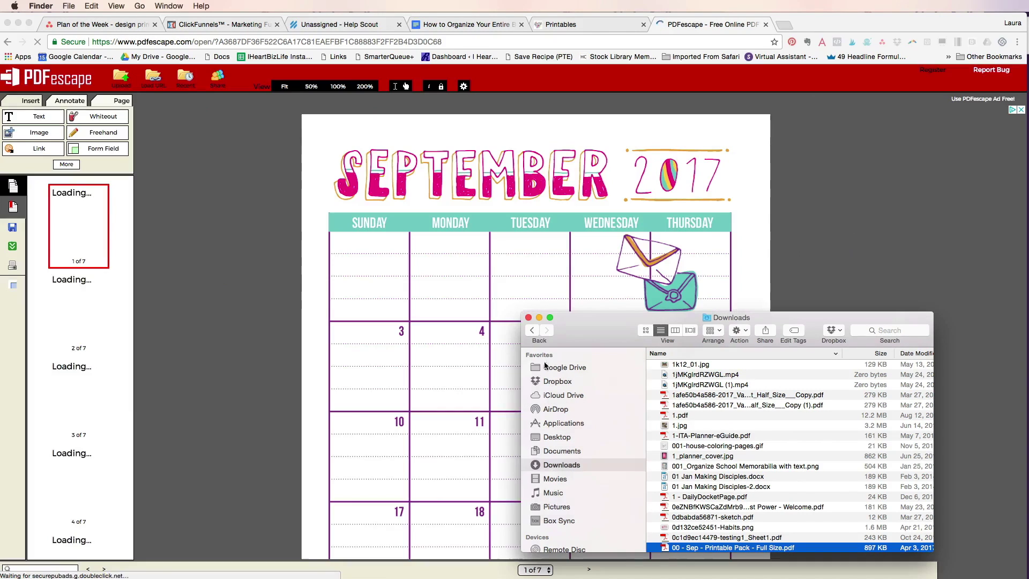
{"action": "left_click_drag", "start_coordinate": [590, 317], "coordinate": [591, 318]}
{"action": "left_click", "coordinate": [530, 318]}
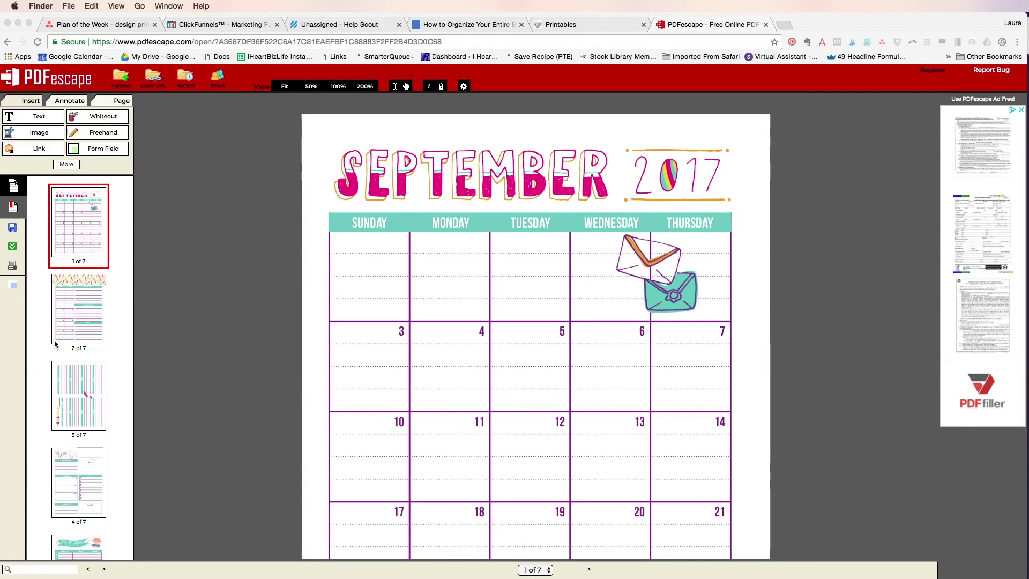
{"action": "scroll", "coordinate": [54, 343], "scroll_direction": "down", "scroll_amount": 3}
{"action": "scroll", "coordinate": [54, 343], "scroll_direction": "down", "scroll_amount": 3}
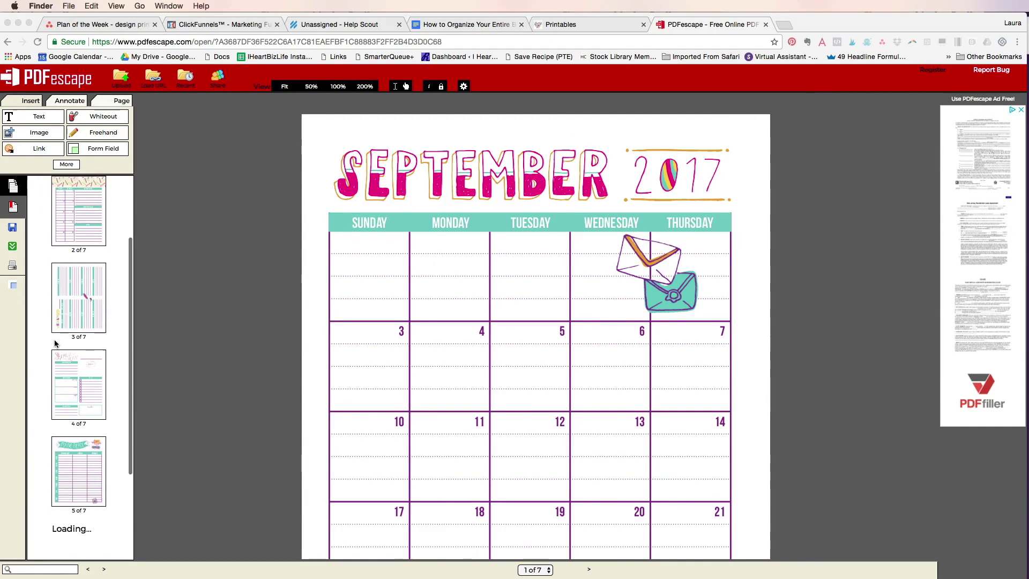
{"action": "left_click", "coordinate": [75, 303]}
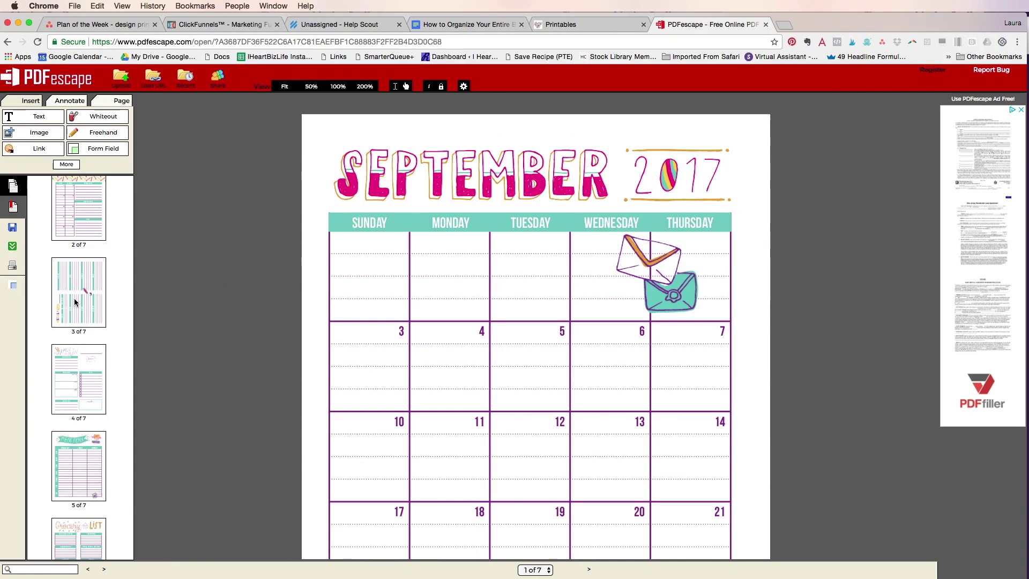
{"action": "left_click", "coordinate": [75, 302]}
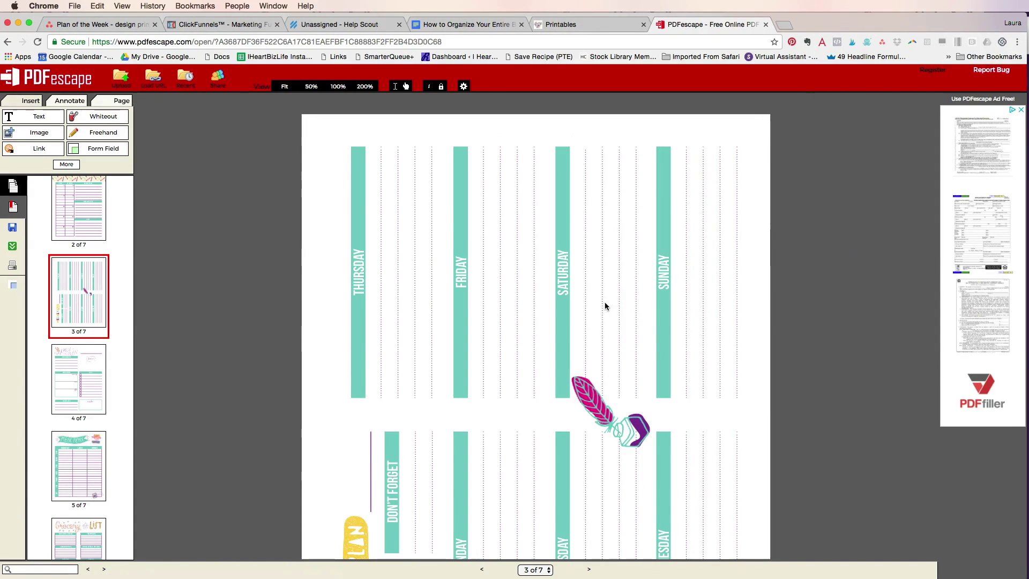
{"action": "scroll", "coordinate": [610, 274], "scroll_direction": "down", "scroll_amount": 5}
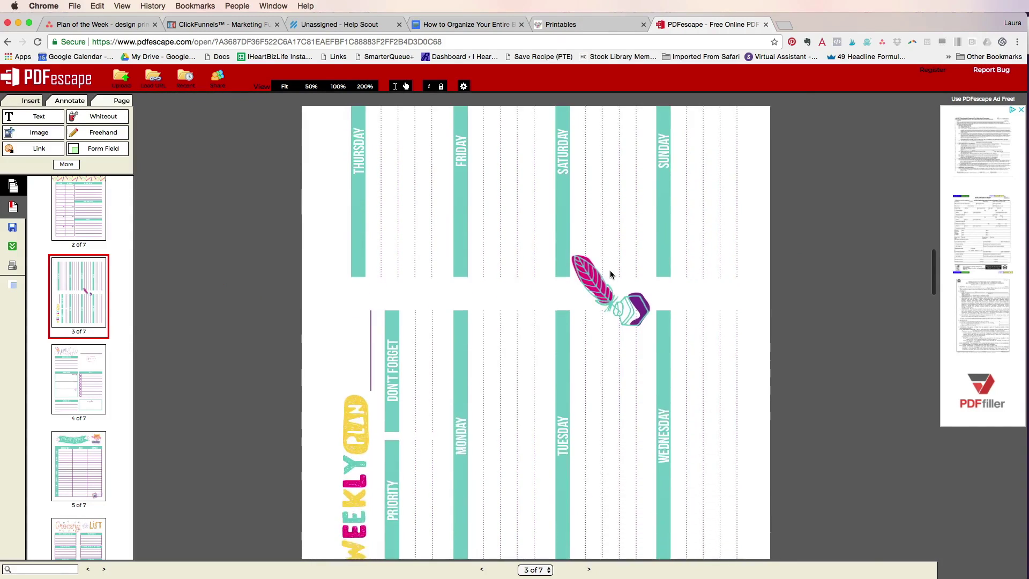
{"action": "scroll", "coordinate": [610, 274], "scroll_direction": "down", "scroll_amount": 2}
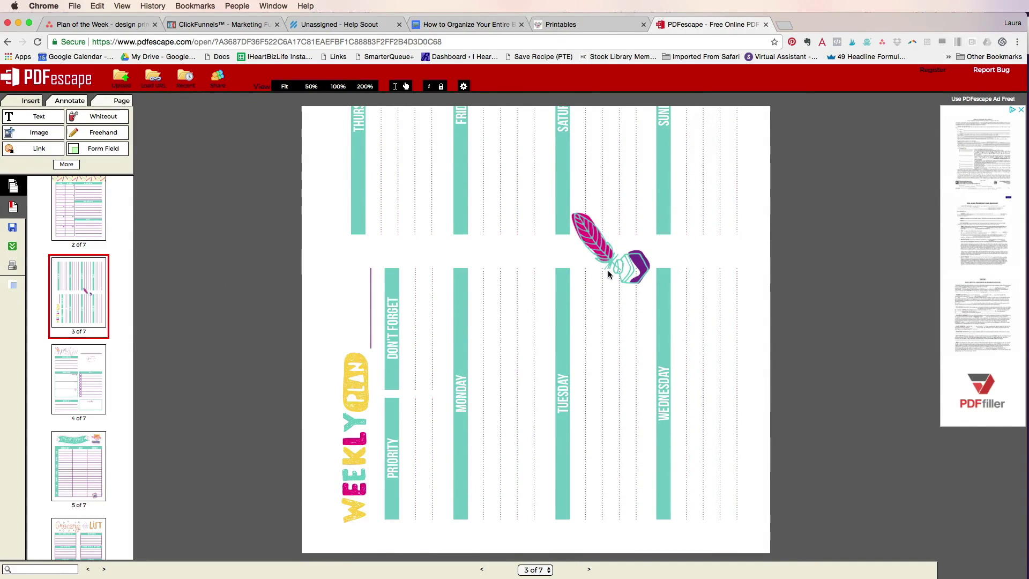
{"action": "scroll", "coordinate": [608, 270], "scroll_direction": "down", "scroll_amount": 1}
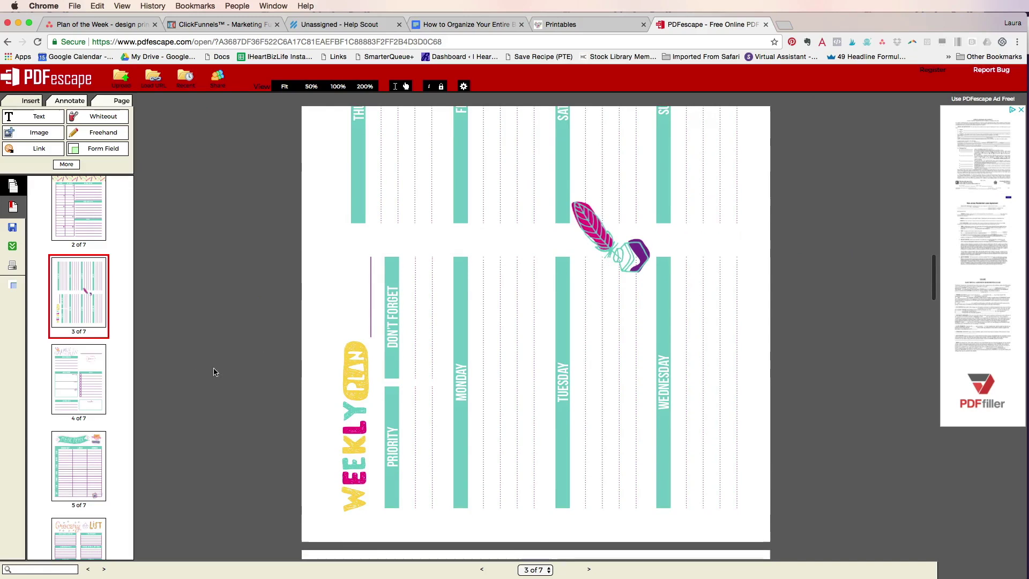
{"action": "scroll", "coordinate": [552, 403], "scroll_direction": "up", "scroll_amount": 4}
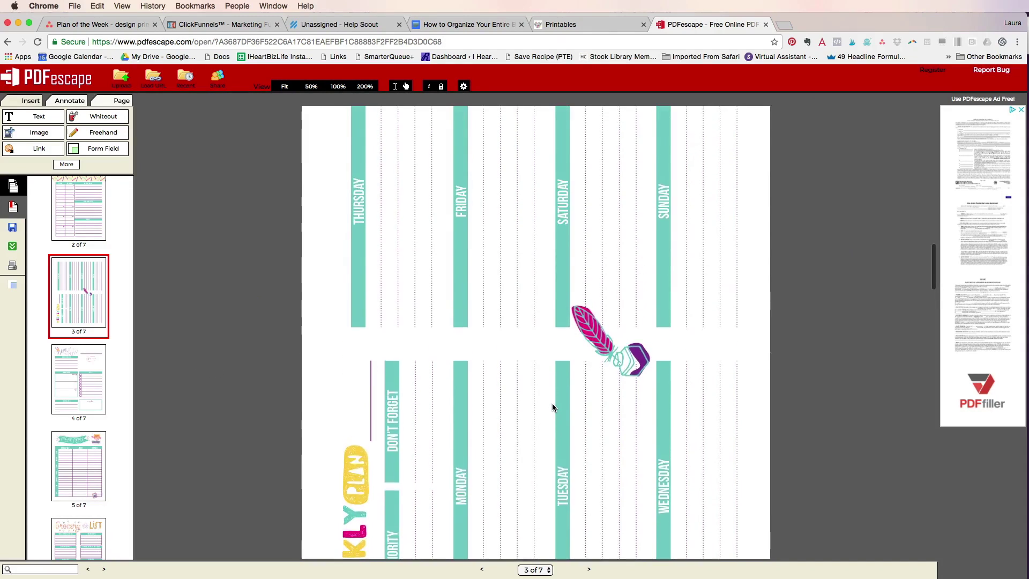
{"action": "scroll", "coordinate": [552, 402], "scroll_direction": "up", "scroll_amount": 1}
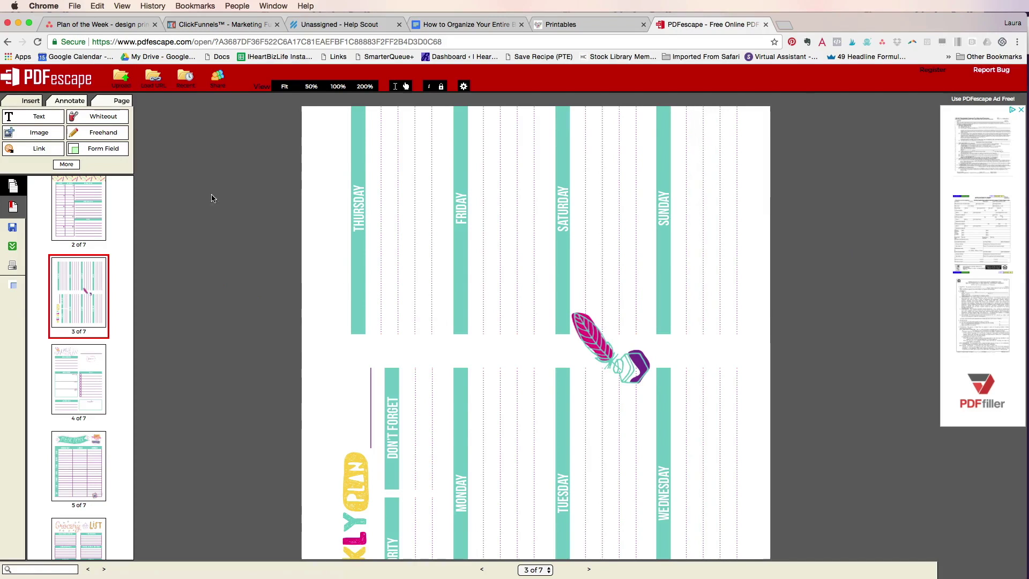
{"action": "scroll", "coordinate": [423, 410], "scroll_direction": "down", "scroll_amount": 2}
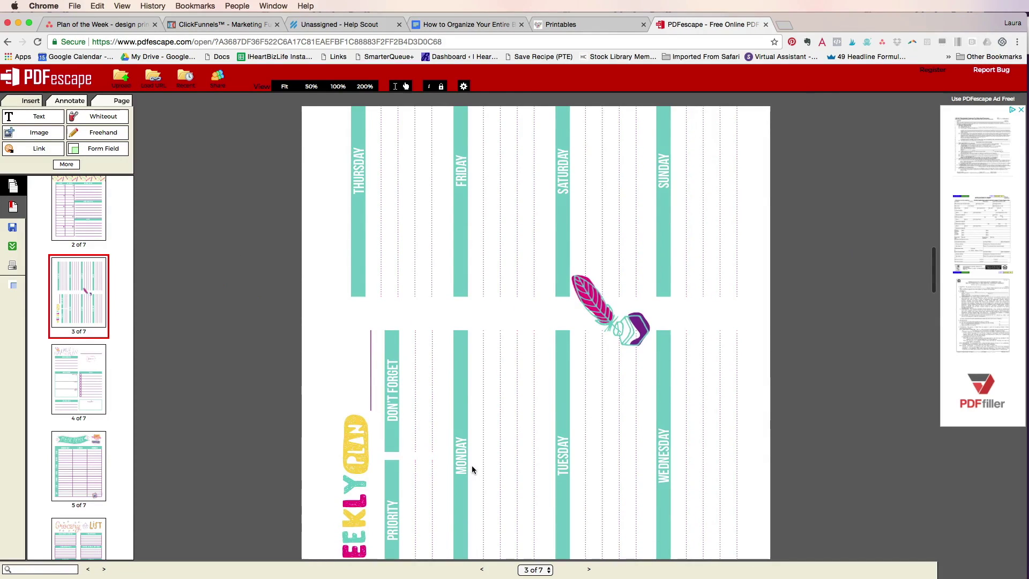
{"action": "scroll", "coordinate": [471, 466], "scroll_direction": "down", "scroll_amount": 1}
{"action": "scroll", "coordinate": [536, 483], "scroll_direction": "up", "scroll_amount": 1}
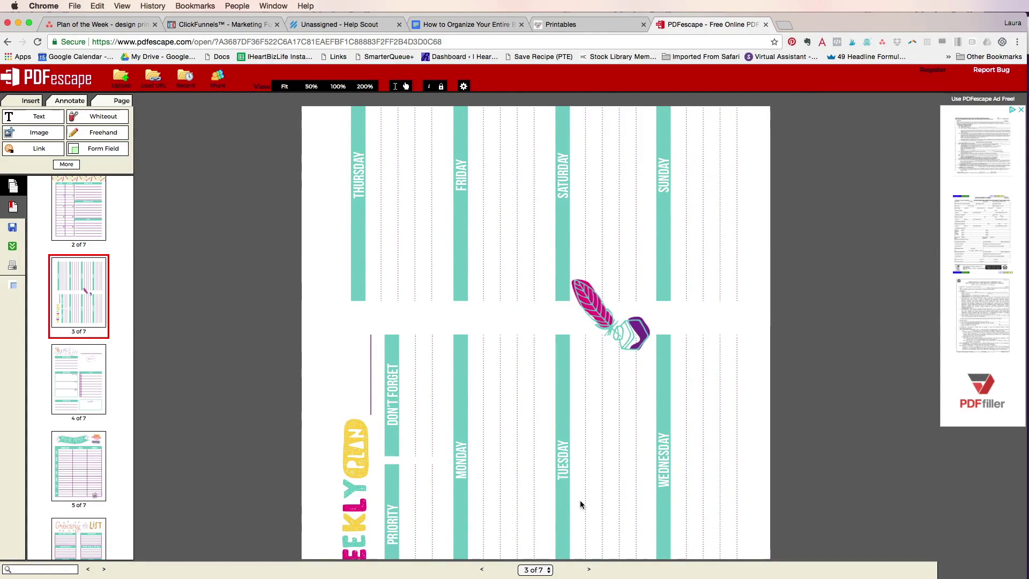
{"action": "scroll", "coordinate": [585, 499], "scroll_direction": "up", "scroll_amount": 1}
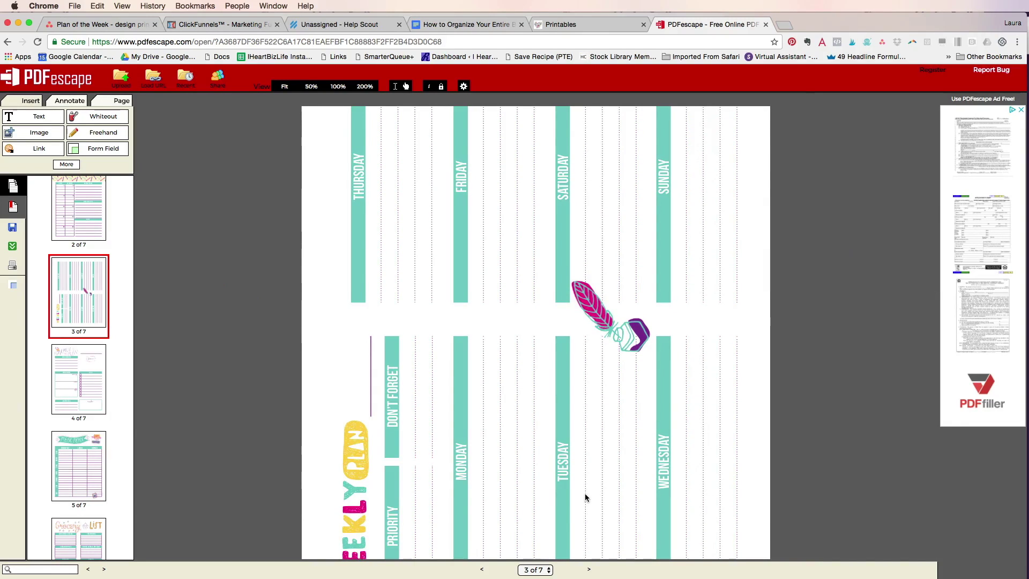
{"action": "scroll", "coordinate": [585, 497], "scroll_direction": "down", "scroll_amount": 1}
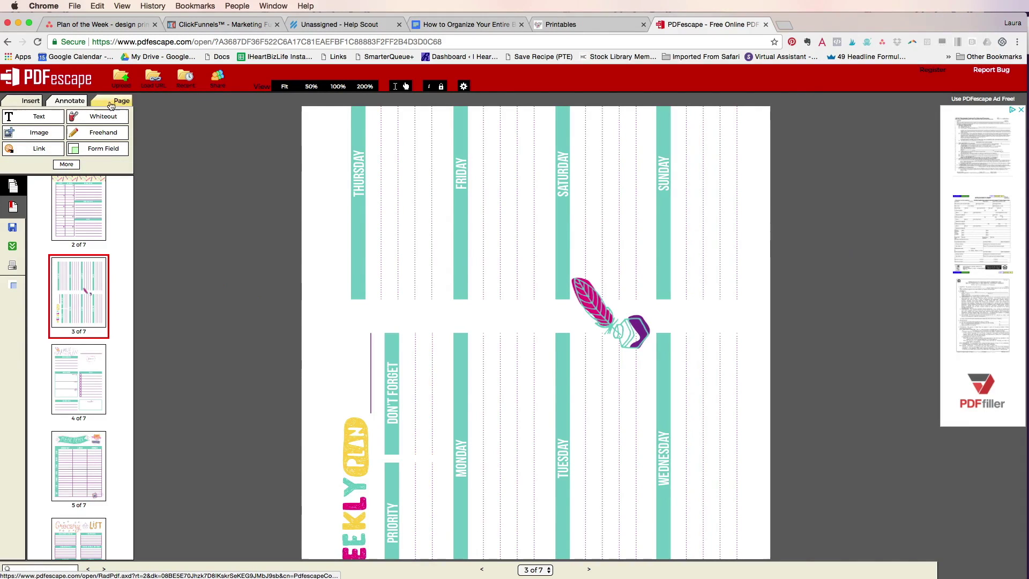
{"action": "scroll", "coordinate": [423, 334], "scroll_direction": "down", "scroll_amount": 5}
{"action": "scroll", "coordinate": [423, 336], "scroll_direction": "up", "scroll_amount": 7}
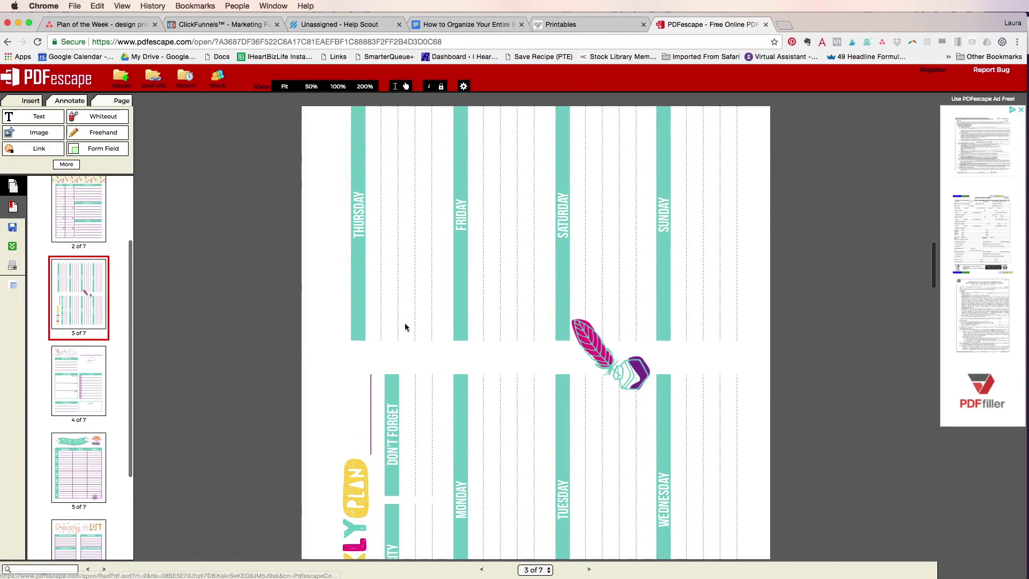
{"action": "scroll", "coordinate": [405, 378], "scroll_direction": "down", "scroll_amount": 5}
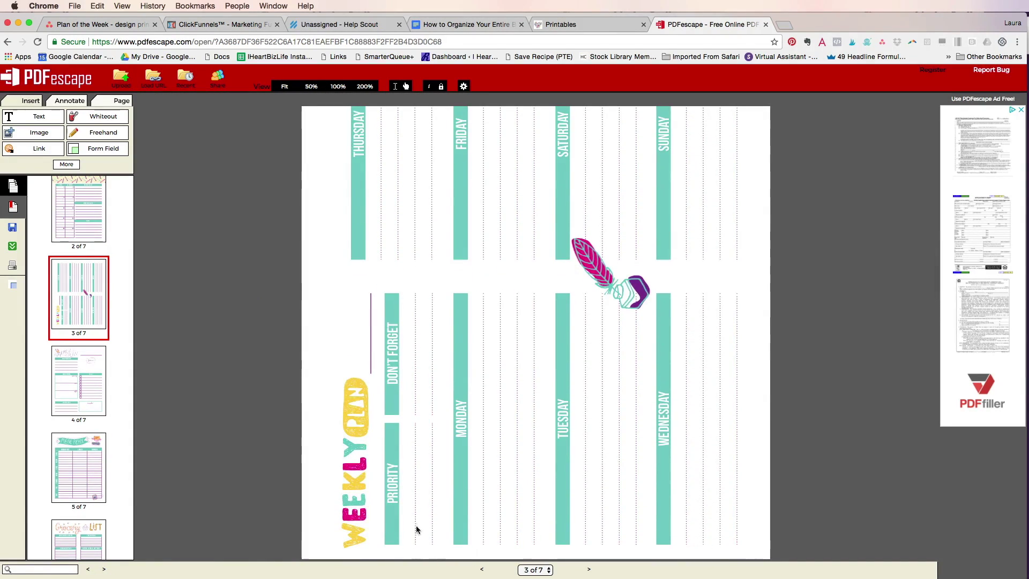
{"action": "left_click", "coordinate": [107, 129]}
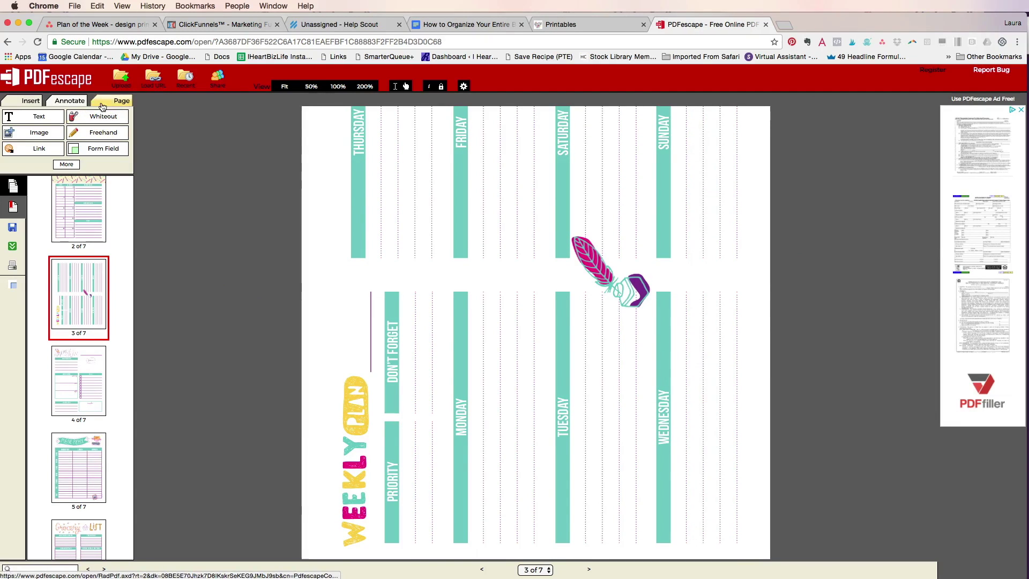
Rotate page 3 so the Weekly Plan reads upright in landscape
{"action": "left_click", "coordinate": [114, 101]}
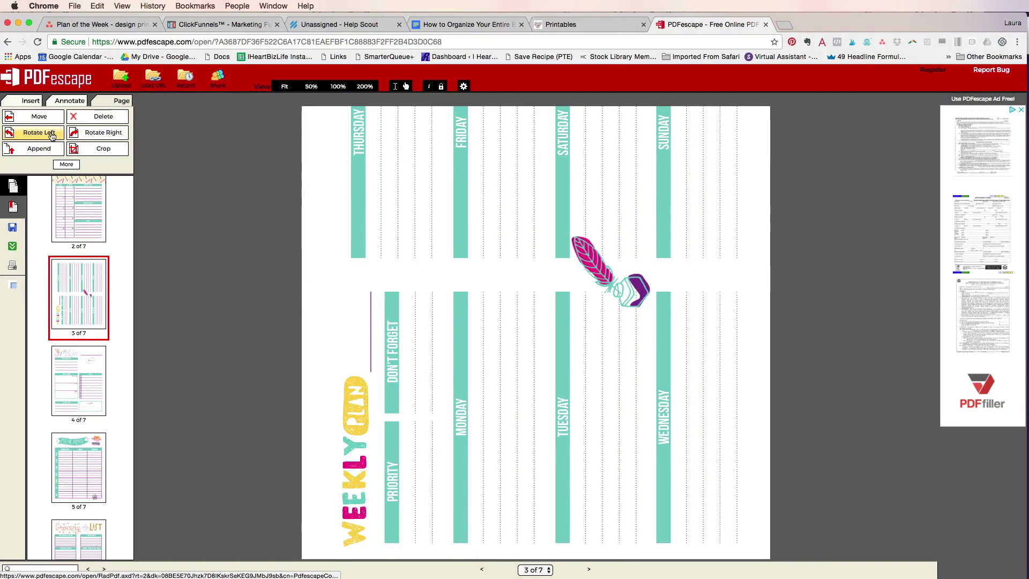
{"action": "left_click", "coordinate": [93, 134]}
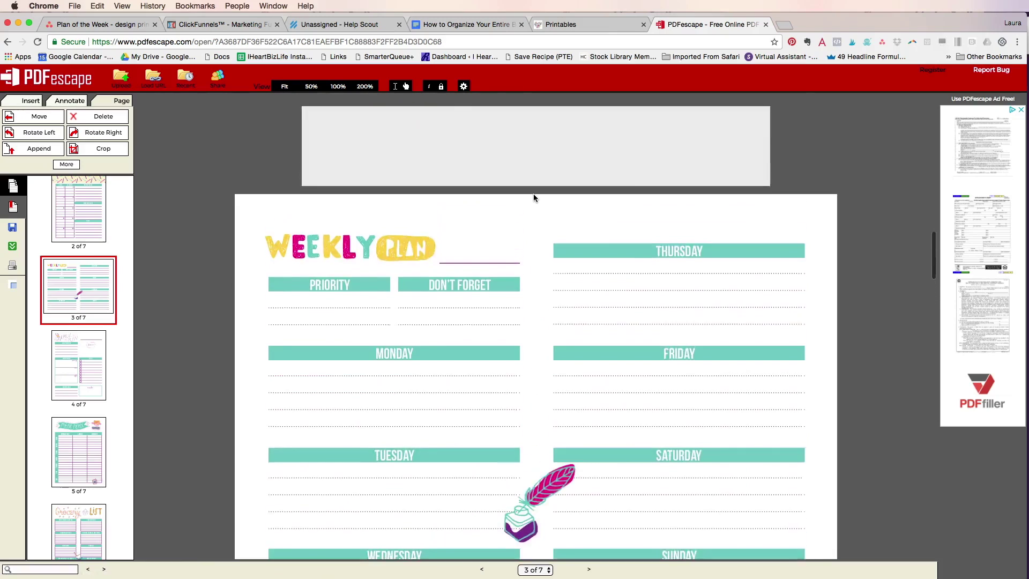
{"action": "scroll", "coordinate": [532, 194], "scroll_direction": "down", "scroll_amount": 3}
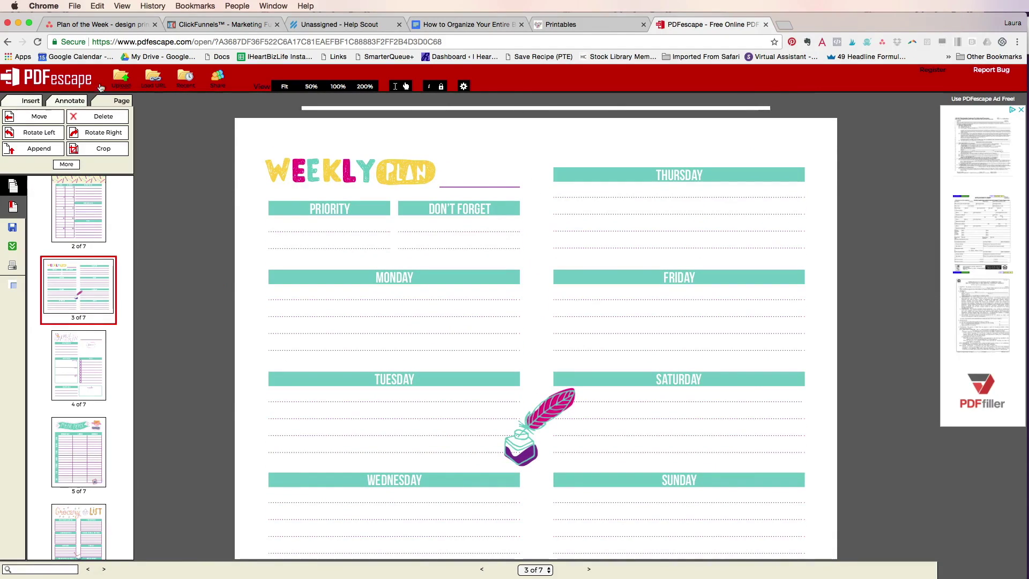
{"action": "left_click", "coordinate": [25, 102]}
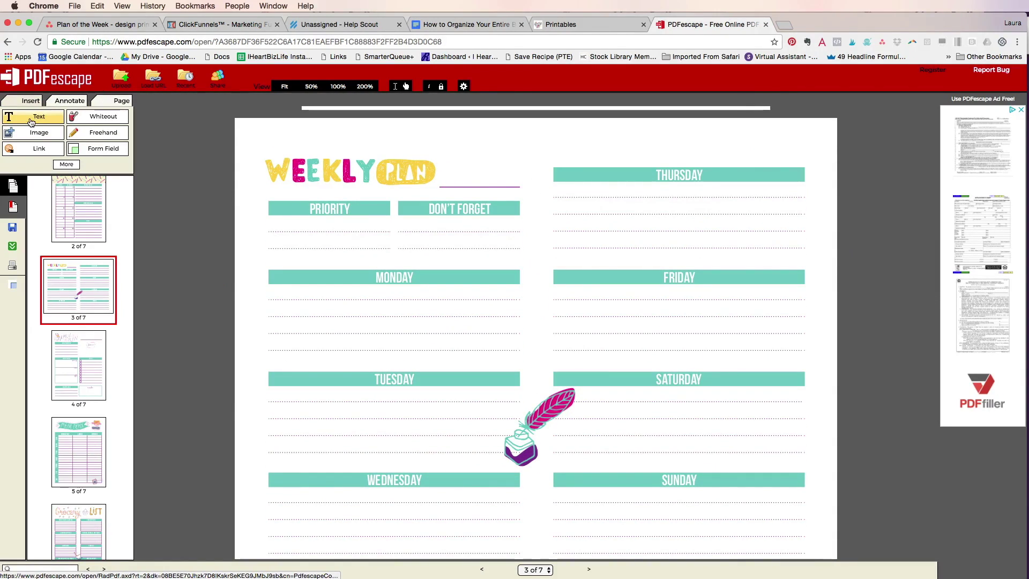
Add a text entry 'Get groceries' on the first Monday line
{"action": "left_click", "coordinate": [31, 119]}
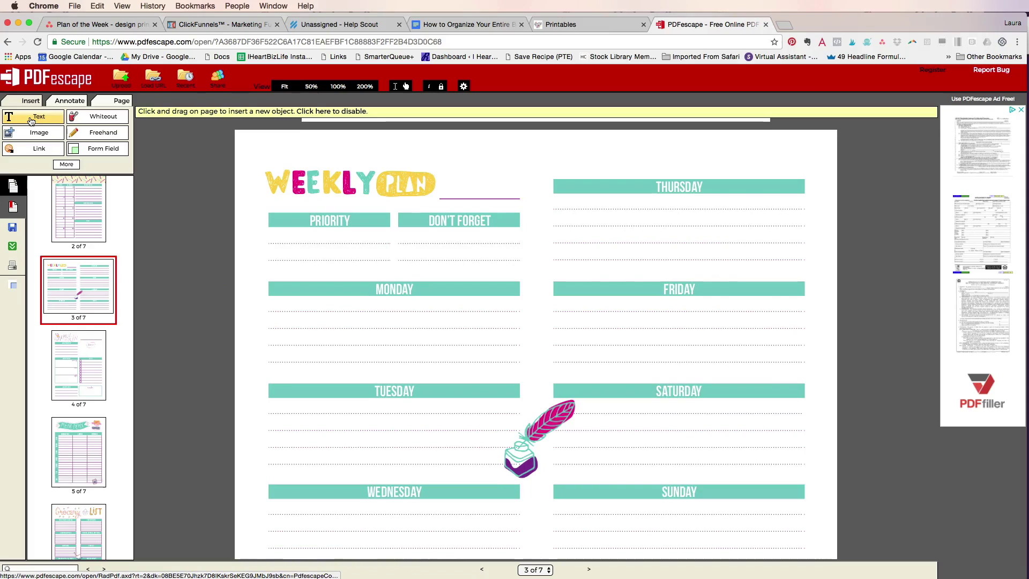
{"action": "left_click", "coordinate": [270, 304]}
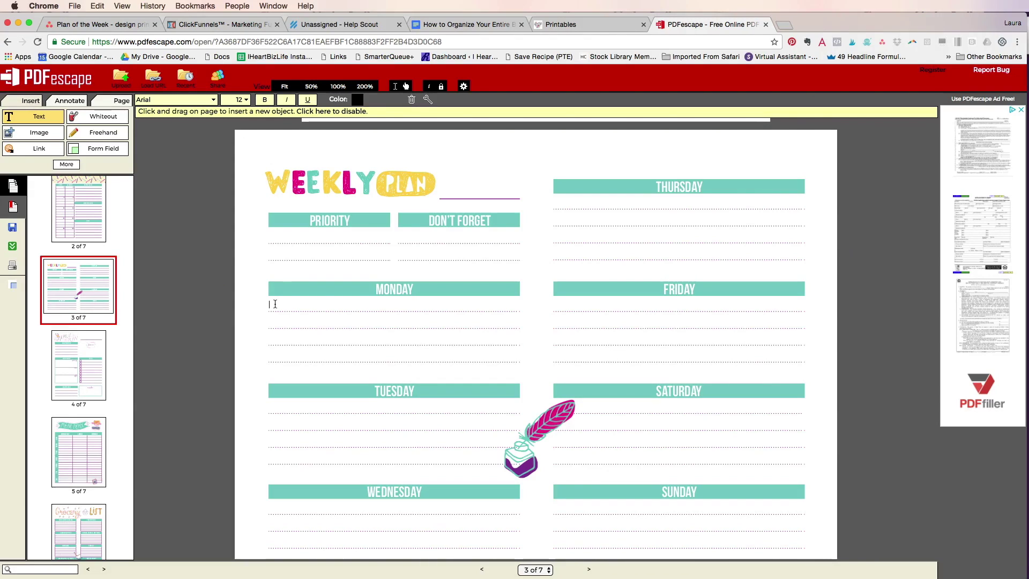
{"action": "type", "text": "Get groceries"}
{"action": "type", "text": "s"}
Add 'Laundry Day' on the first Wednesday line
{"action": "scroll", "coordinate": [271, 510], "scroll_direction": "up", "scroll_amount": 1}
{"action": "left_click", "coordinate": [270, 510]}
{"action": "scroll", "coordinate": [267, 471], "scroll_direction": "down", "scroll_amount": 3}
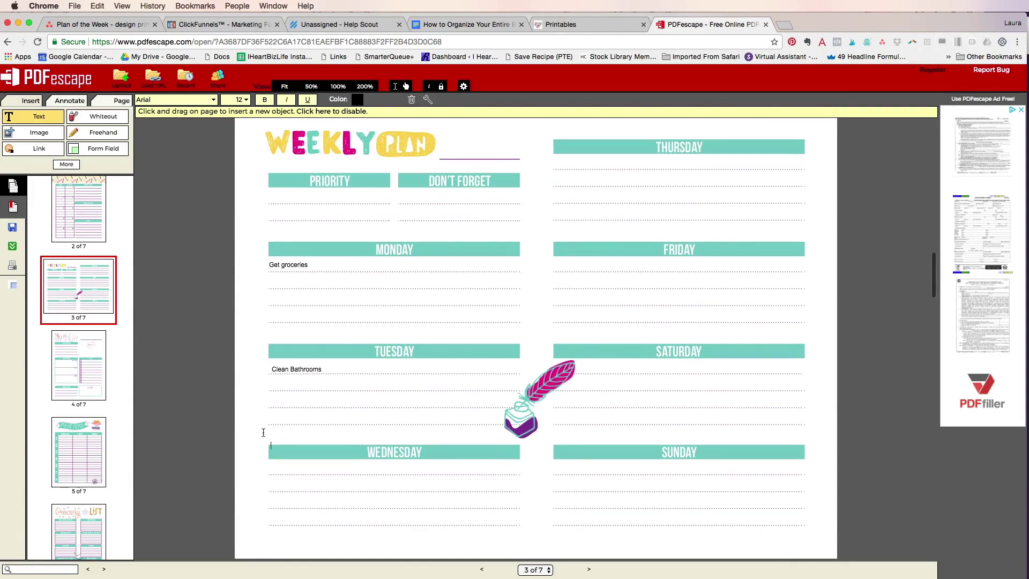
{"action": "left_click", "coordinate": [271, 469]}
{"action": "type", "text": "Laundry Day"}
{"action": "scroll", "coordinate": [295, 262], "scroll_direction": "up", "scroll_amount": 1}
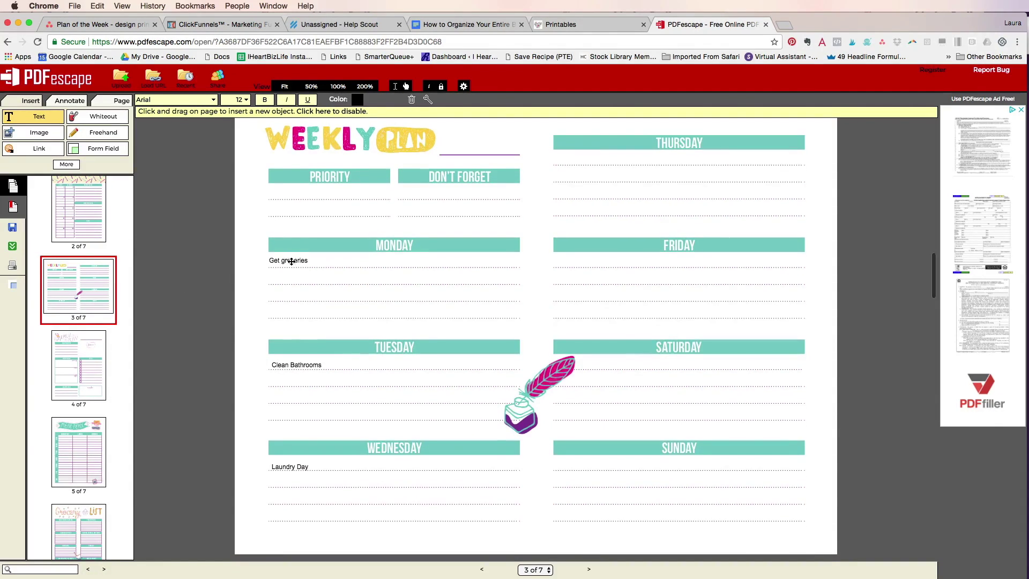
{"action": "scroll", "coordinate": [290, 481], "scroll_direction": "up", "scroll_amount": 1}
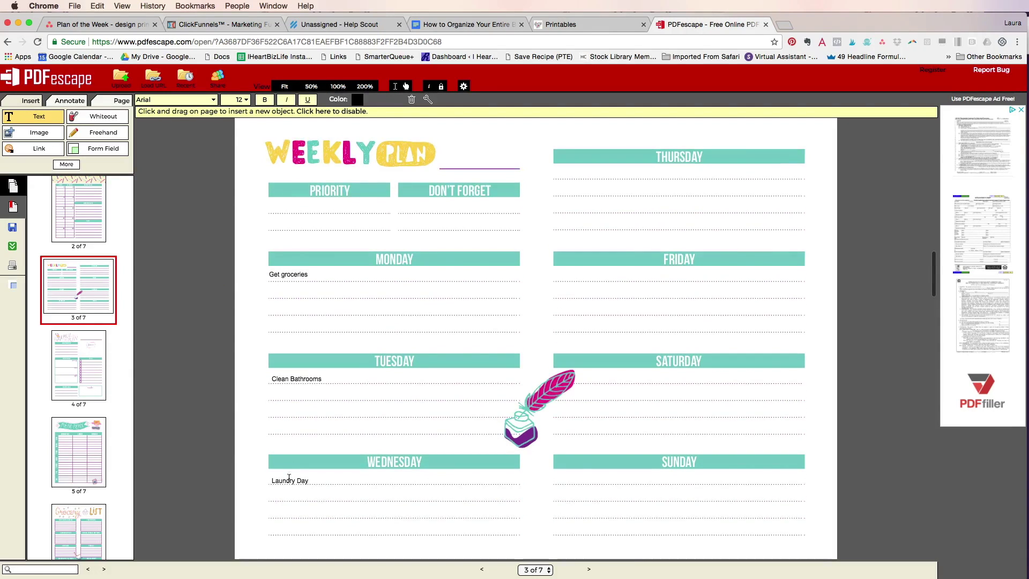
Set Laundry Day, Clean Bathrooms and Get groceries to font size 15
{"action": "triple_click", "coordinate": [287, 473]}
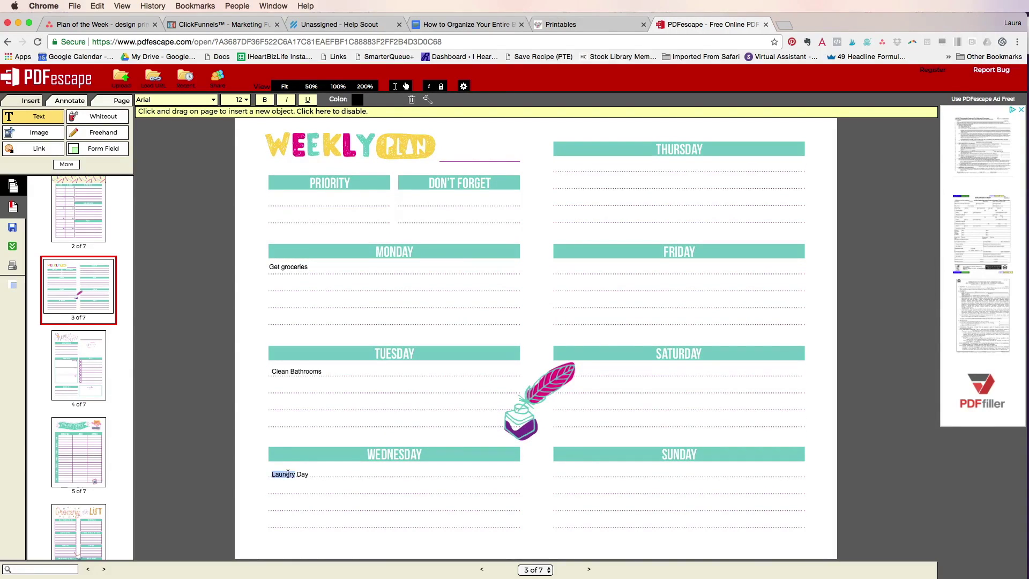
{"action": "scroll", "coordinate": [288, 473], "scroll_direction": "down", "scroll_amount": 1}
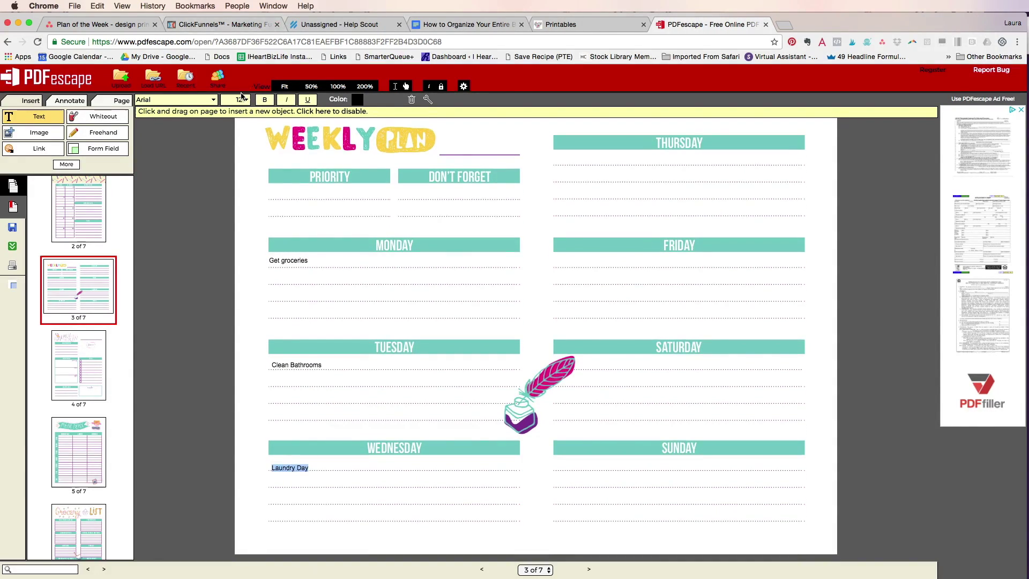
{"action": "left_click", "coordinate": [242, 99]}
{"action": "left_click", "coordinate": [184, 100]}
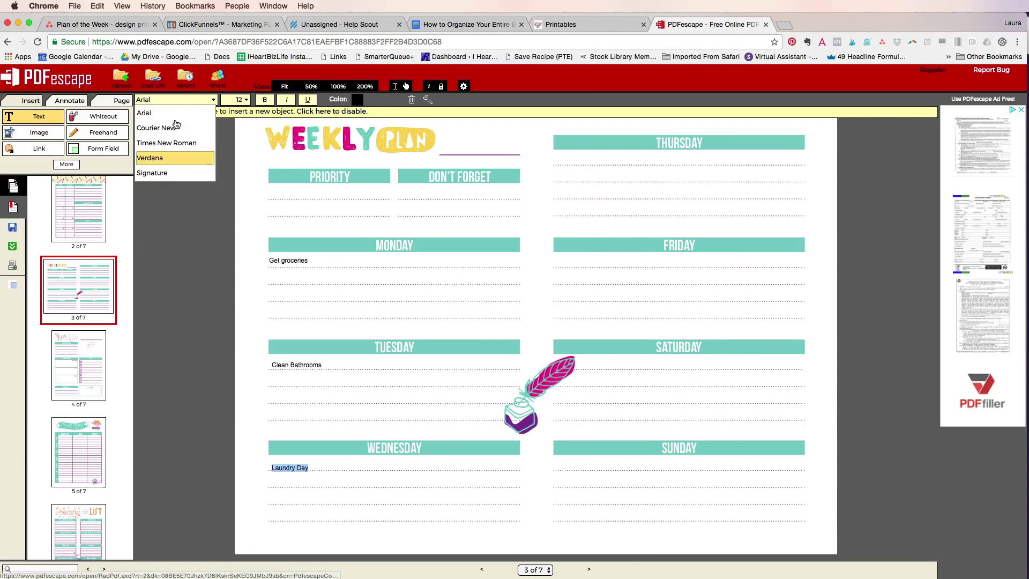
{"action": "left_click", "coordinate": [246, 101]}
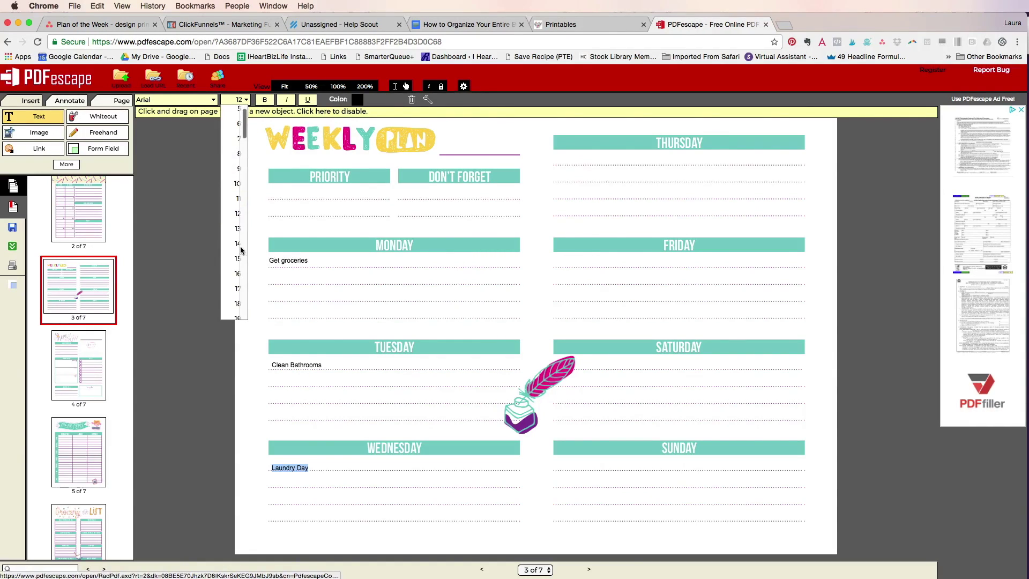
{"action": "left_click", "coordinate": [235, 260]}
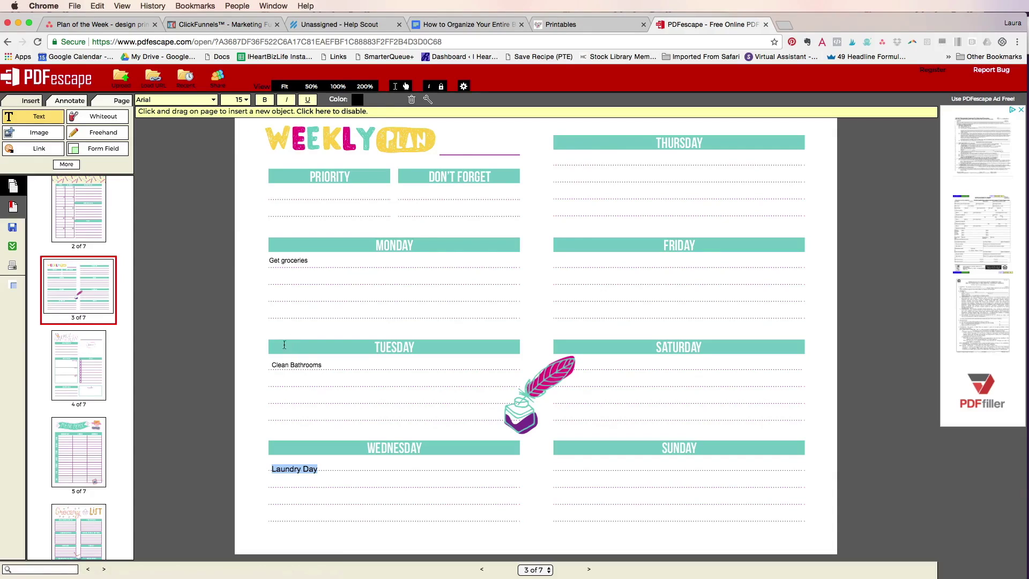
{"action": "triple_click", "coordinate": [284, 364]}
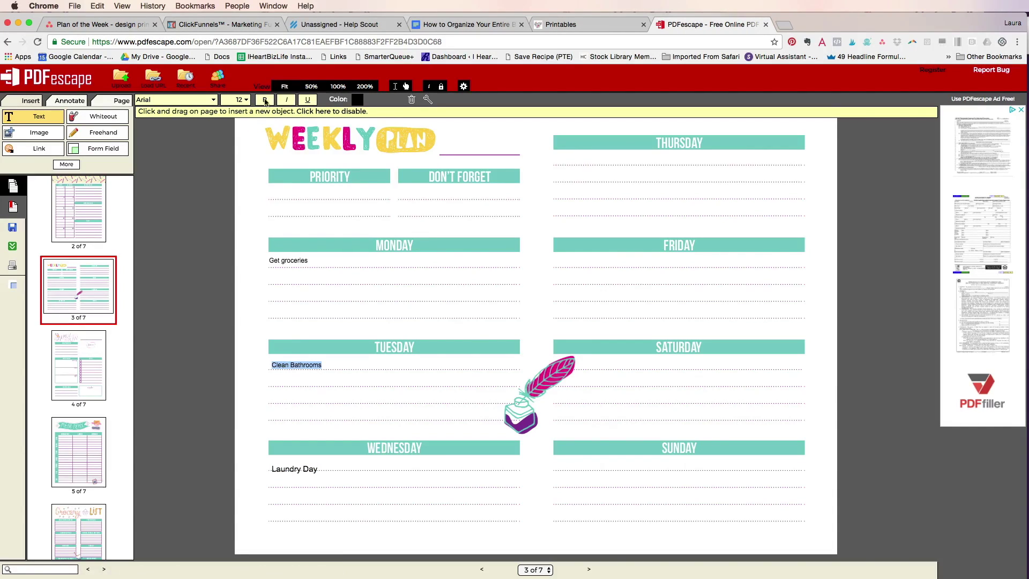
{"action": "left_click", "coordinate": [242, 99]}
{"action": "left_click", "coordinate": [236, 257]}
{"action": "double_click", "coordinate": [295, 260]}
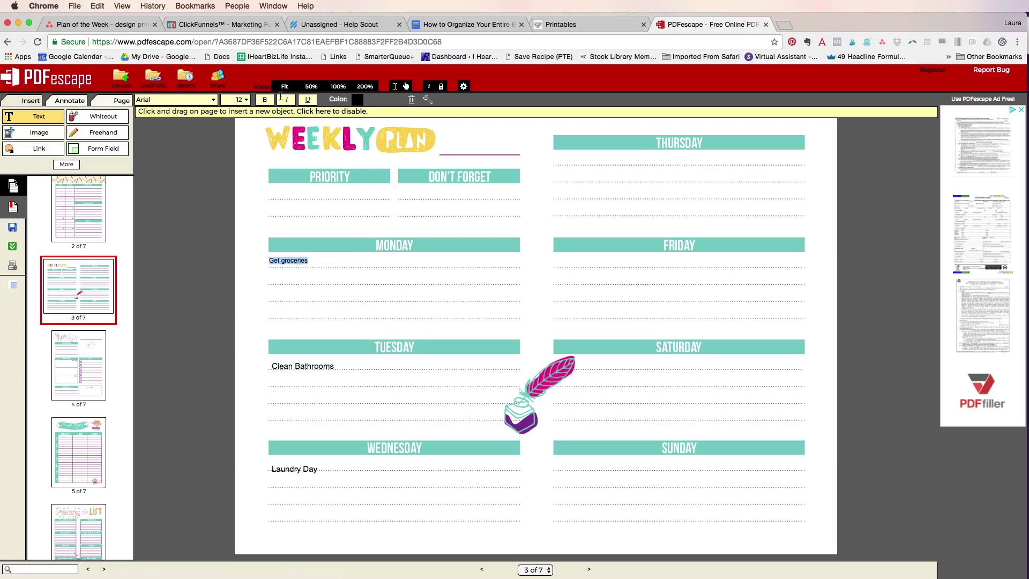
{"action": "left_click", "coordinate": [241, 100]}
{"action": "left_click", "coordinate": [242, 263]}
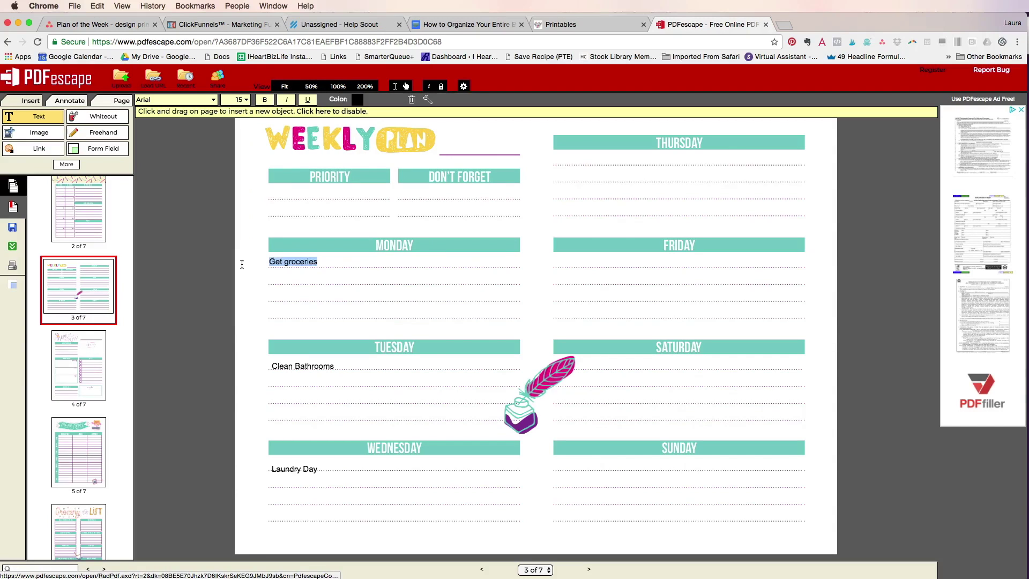
Nudge Clean Bathrooms and Laundry Day so they sit neatly on their lines
{"action": "left_click", "coordinate": [336, 289]}
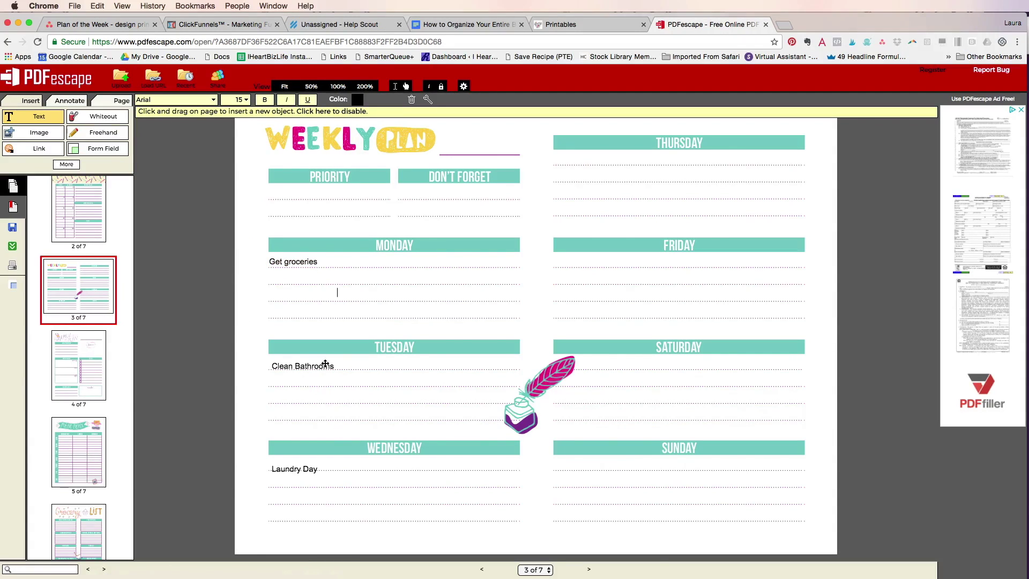
{"action": "left_click_drag", "start_coordinate": [323, 366], "coordinate": [320, 365]}
{"action": "mouse_move", "coordinate": [307, 468]}
{"action": "left_mouse_down"}
{"action": "mouse_move", "coordinate": [361, 475]}
{"action": "mouse_move", "coordinate": [682, 298]}
{"action": "mouse_move", "coordinate": [590, 277]}
{"action": "mouse_move", "coordinate": [307, 465]}
{"action": "left_mouse_up"}
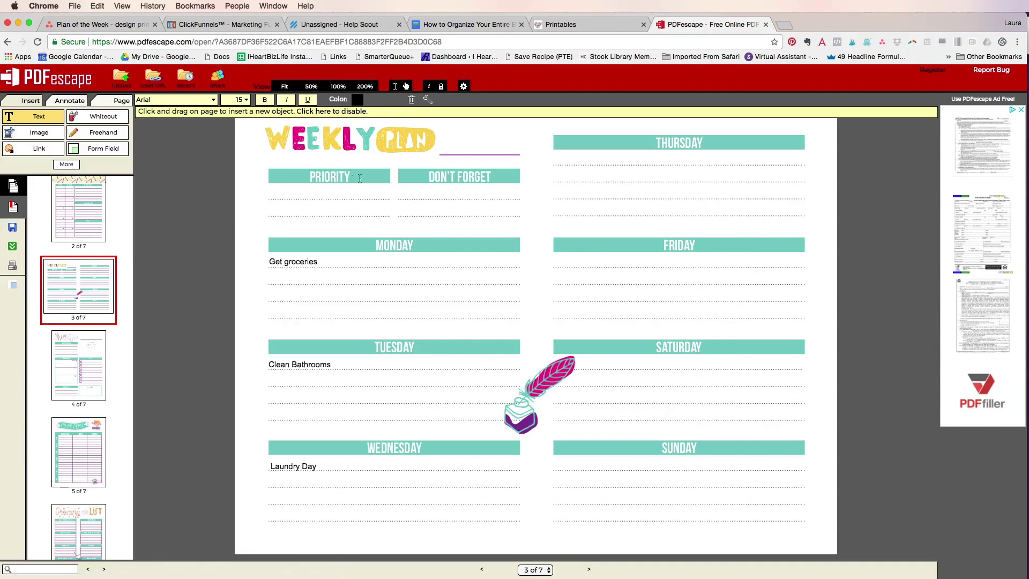
{"action": "left_click", "coordinate": [109, 101]}
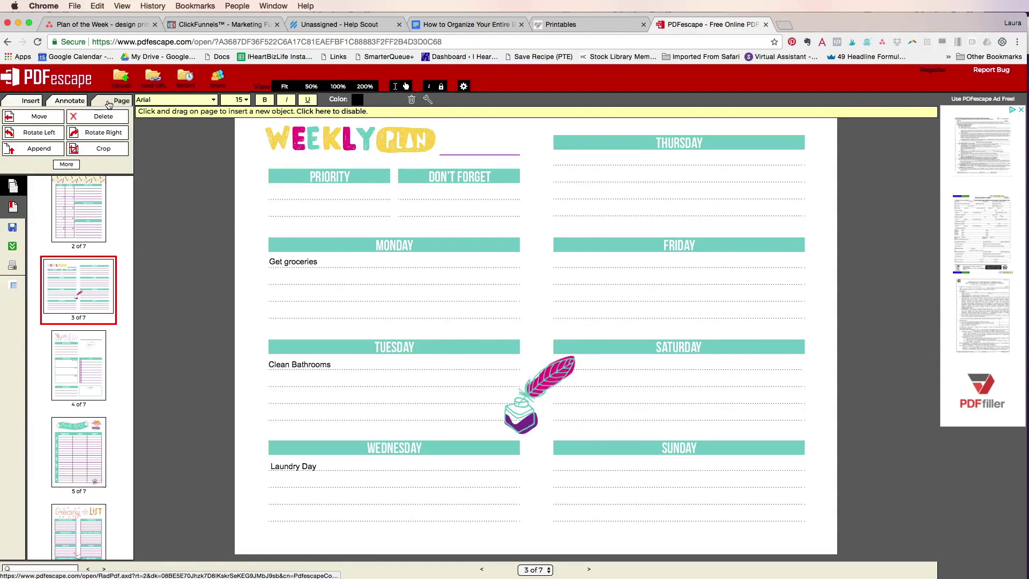
Rotate page 3 back left and go to the page 4 Daily Plan
{"action": "left_click", "coordinate": [39, 134]}
{"action": "scroll", "coordinate": [501, 310], "scroll_direction": "down", "scroll_amount": 3}
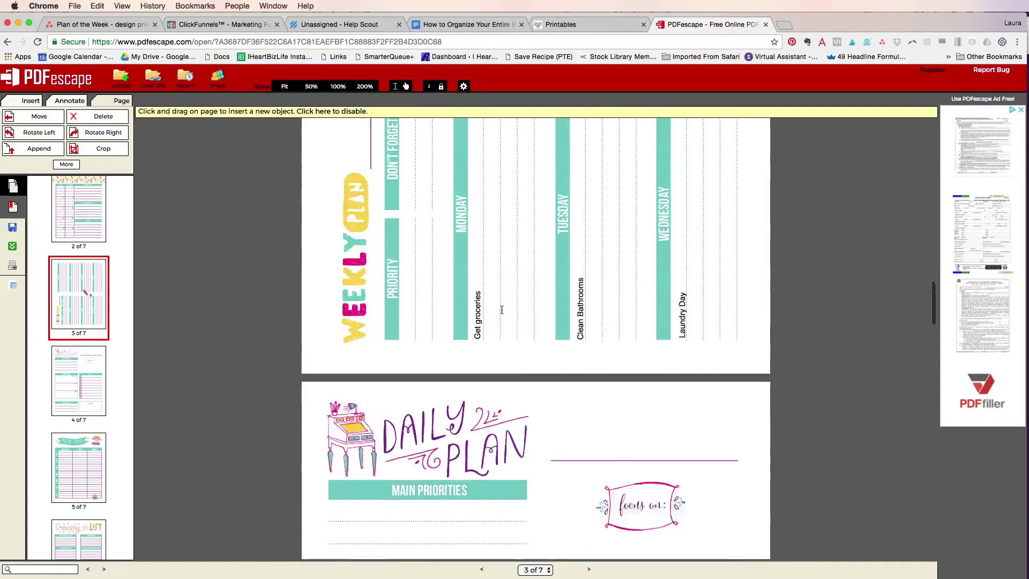
{"action": "scroll", "coordinate": [502, 310], "scroll_direction": "up", "scroll_amount": 6}
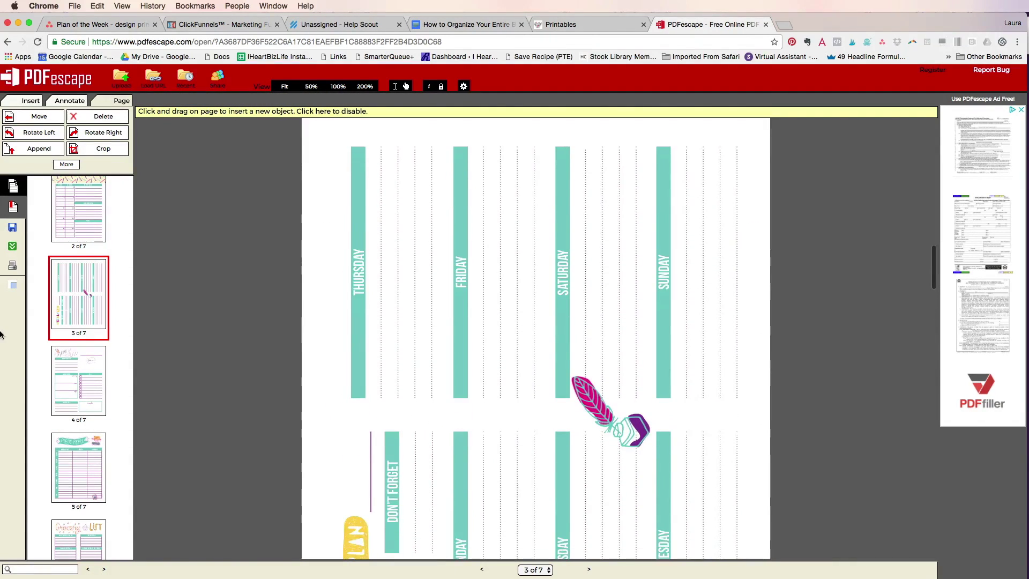
{"action": "left_click", "coordinate": [93, 378]}
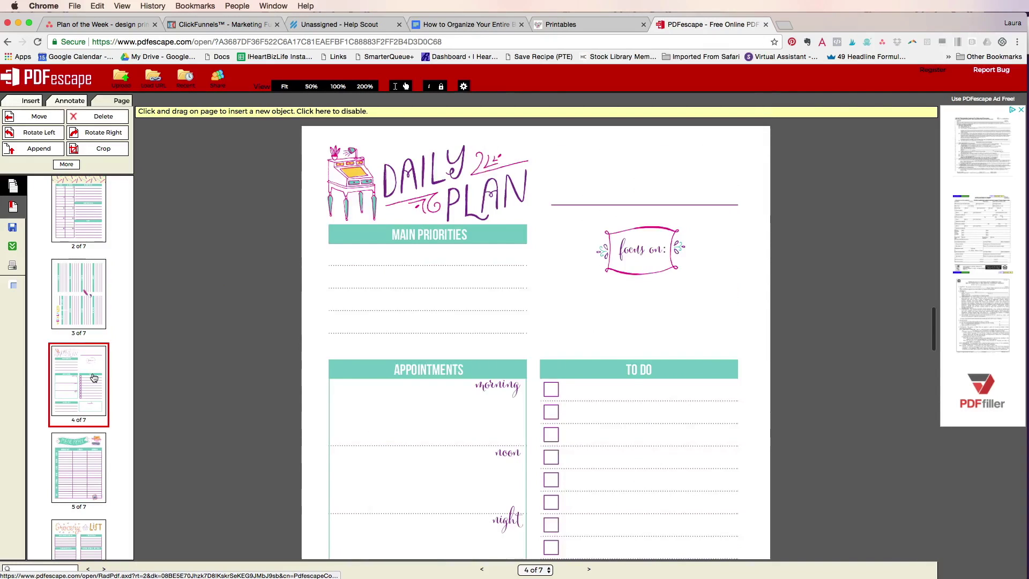
{"action": "left_click", "coordinate": [24, 103]}
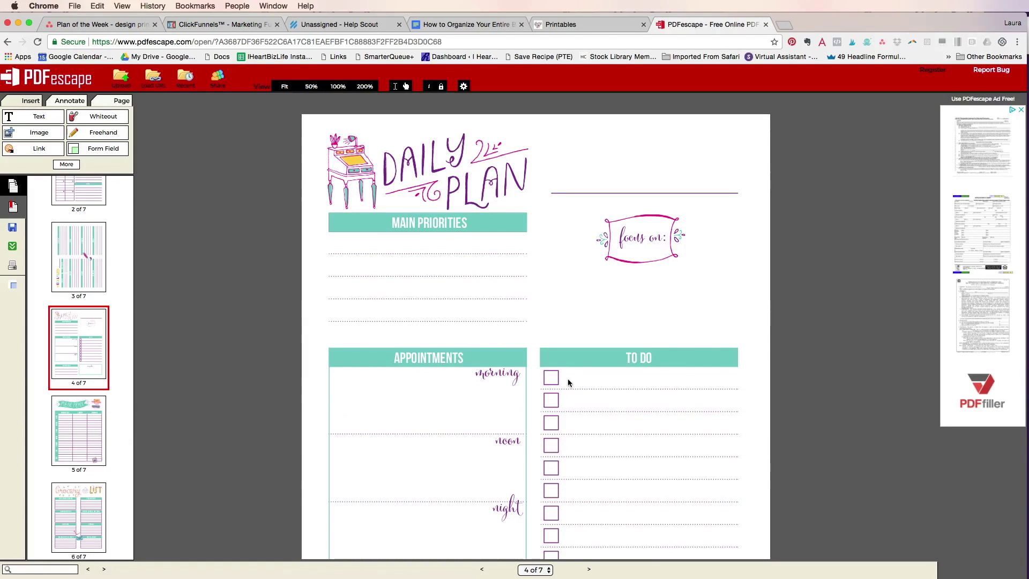
Type '10,000 Steps' in a text box on the first Main Priorities line
{"action": "left_click", "coordinate": [34, 116]}
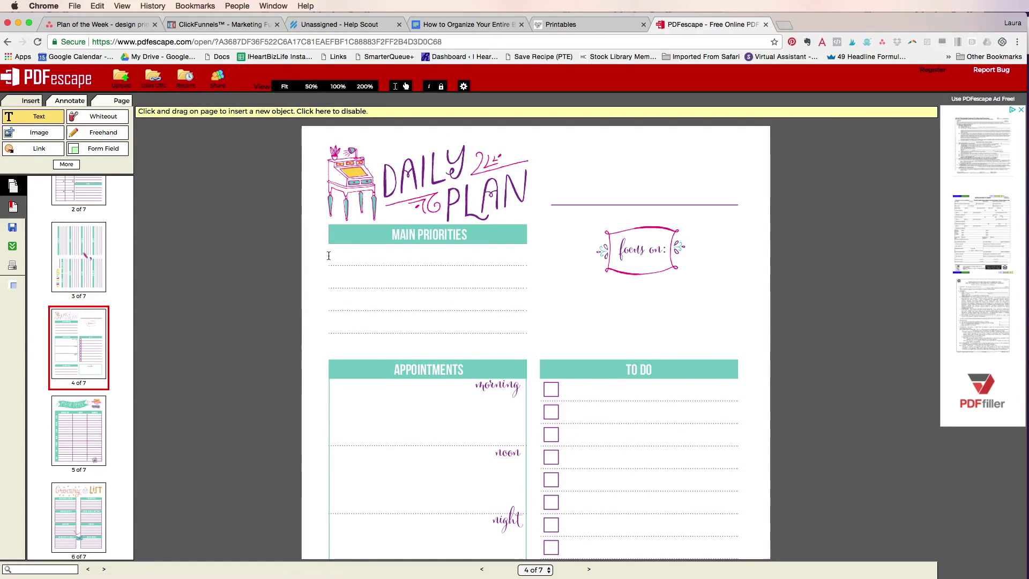
{"action": "left_click_drag", "start_coordinate": [327, 256], "coordinate": [510, 268]}
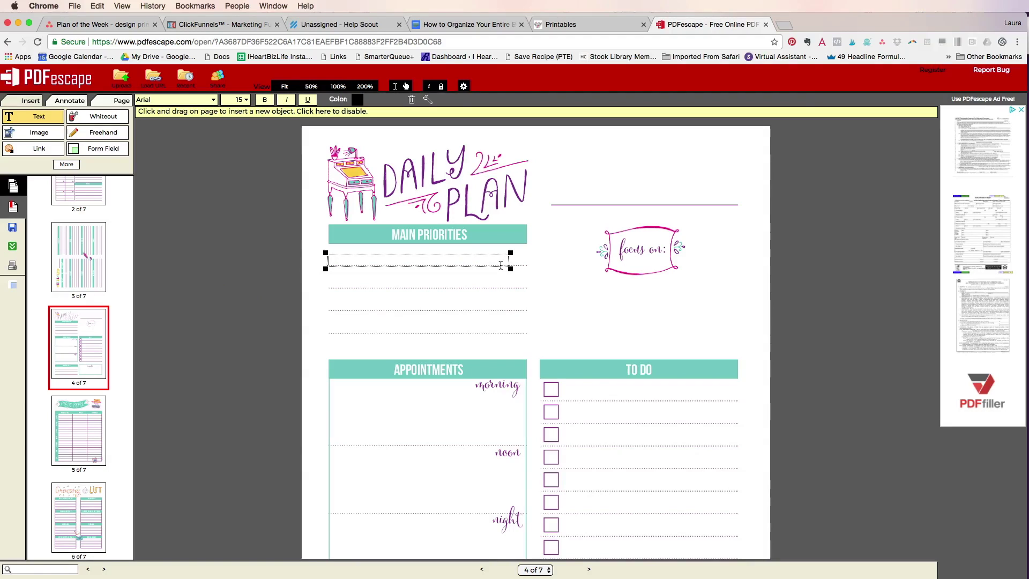
{"action": "type", "text": "10,000 STeps"}
{"action": "scroll", "coordinate": [466, 250], "scroll_direction": "down", "scroll_amount": 1}
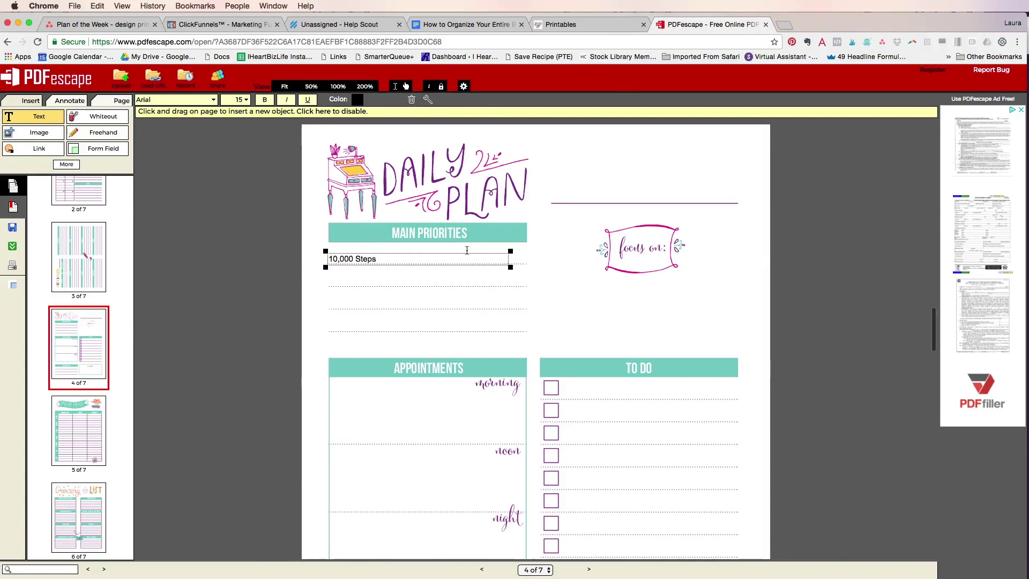
{"action": "left_click", "coordinate": [361, 322]}
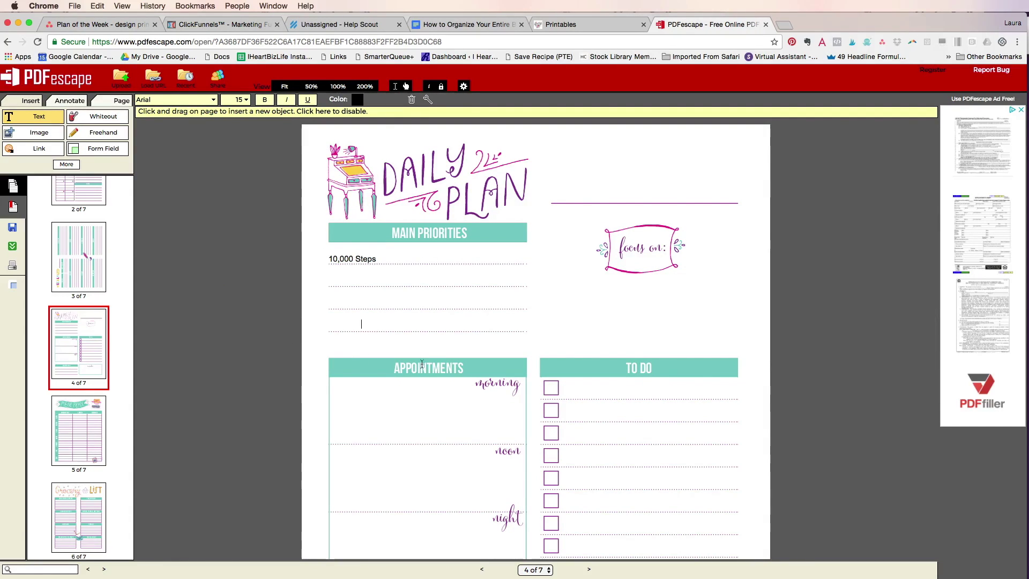
Scroll through the meal plan, grocery list and goal tracker pages
{"action": "scroll", "coordinate": [380, 355], "scroll_direction": "down", "scroll_amount": 15}
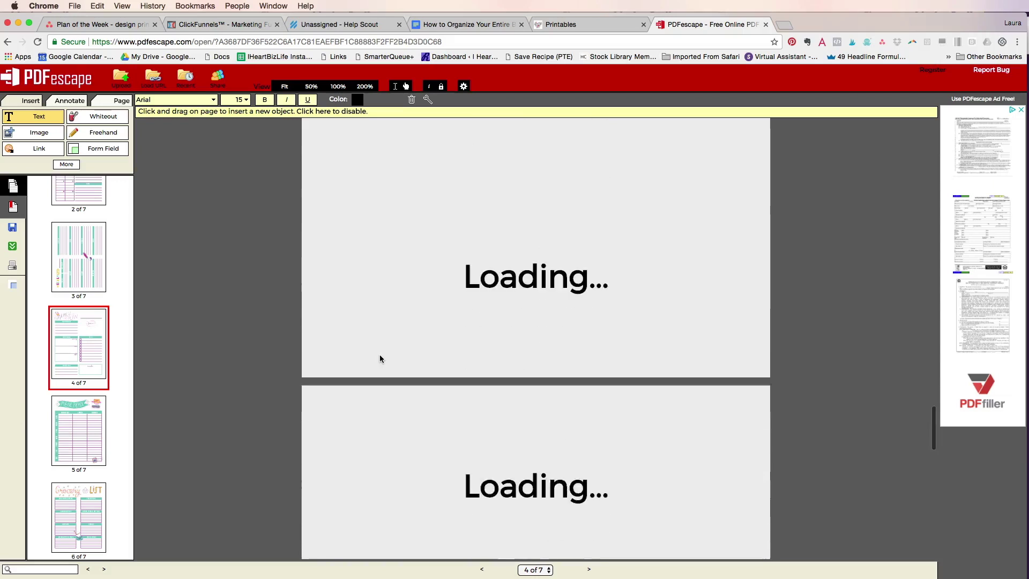
{"action": "scroll", "coordinate": [379, 355], "scroll_direction": "down", "scroll_amount": 10}
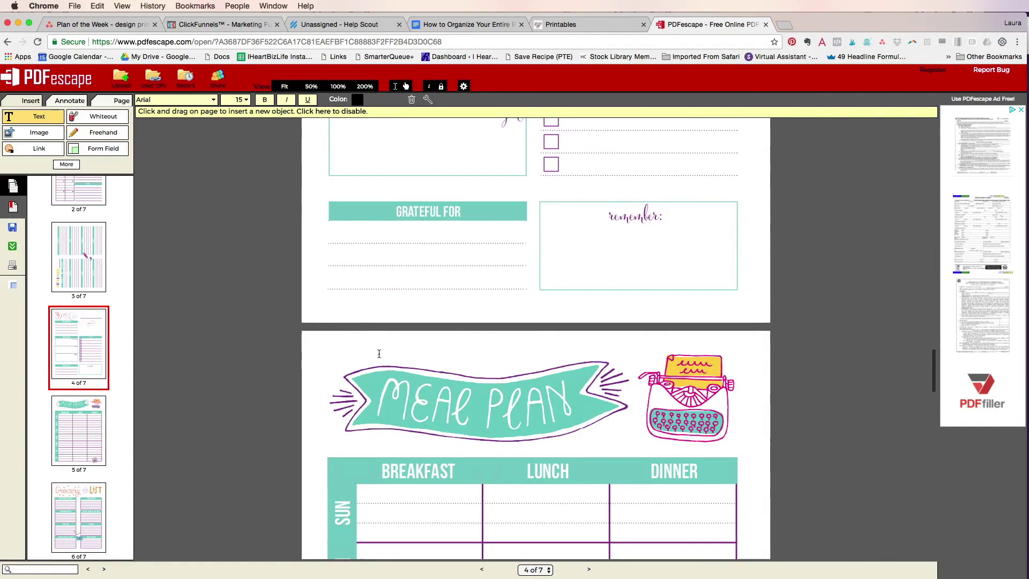
{"action": "scroll", "coordinate": [379, 353], "scroll_direction": "down", "scroll_amount": 4}
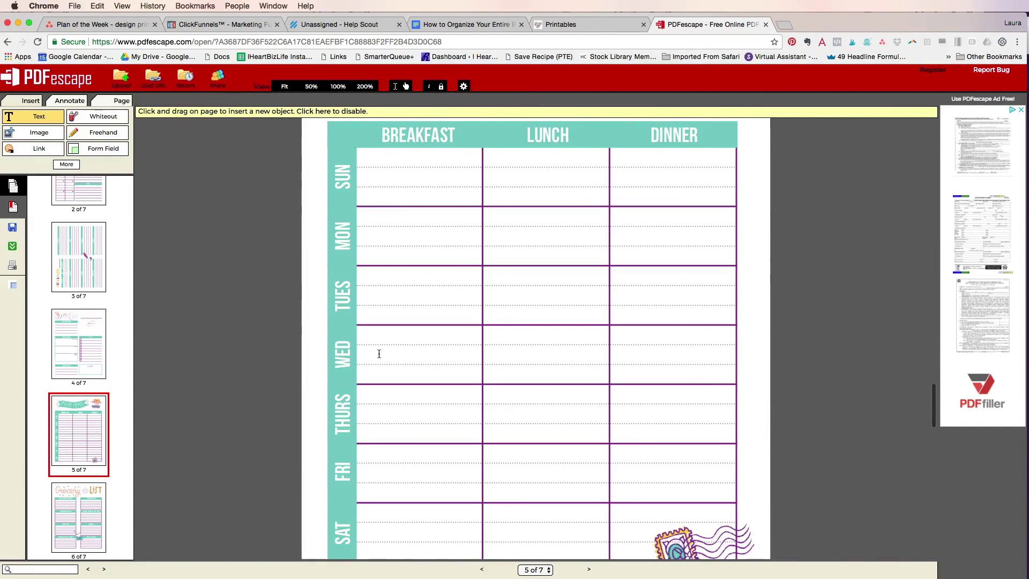
{"action": "scroll", "coordinate": [410, 370], "scroll_direction": "down", "scroll_amount": 10}
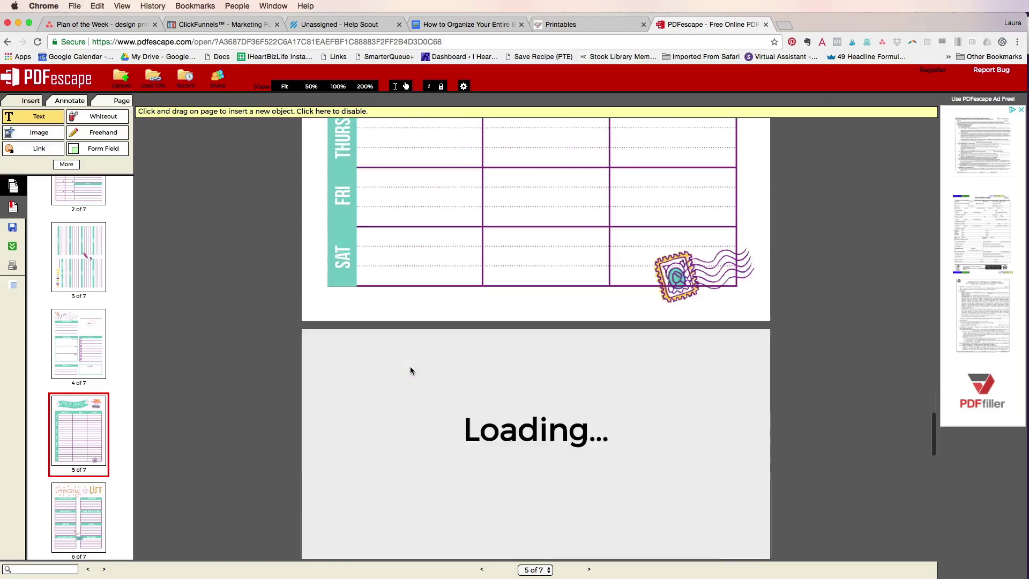
{"action": "scroll", "coordinate": [394, 363], "scroll_direction": "down", "scroll_amount": 5}
{"action": "scroll", "coordinate": [398, 361], "scroll_direction": "up", "scroll_amount": 4}
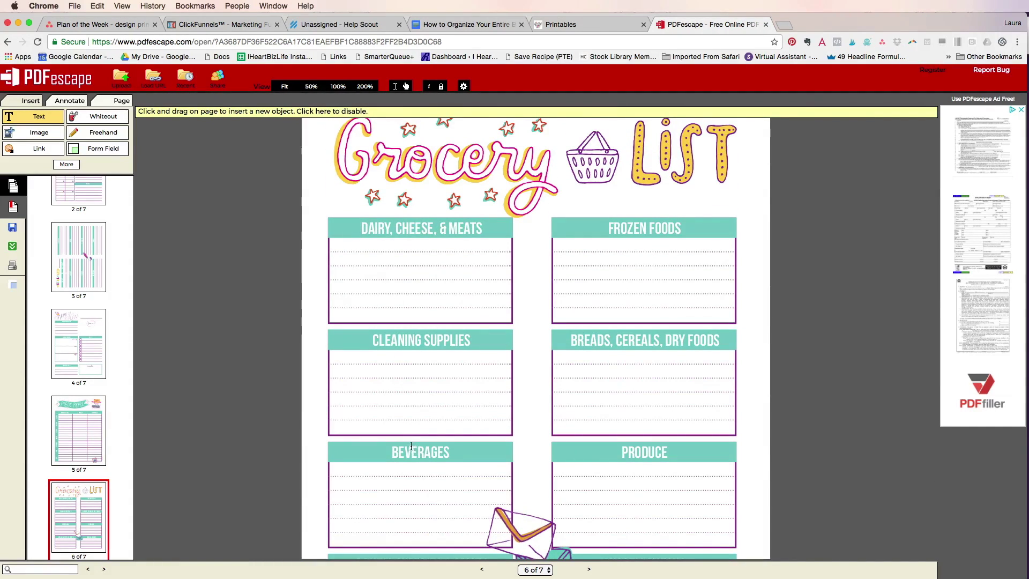
{"action": "scroll", "coordinate": [411, 446], "scroll_direction": "down", "scroll_amount": 2}
{"action": "scroll", "coordinate": [411, 446], "scroll_direction": "down", "scroll_amount": 10}
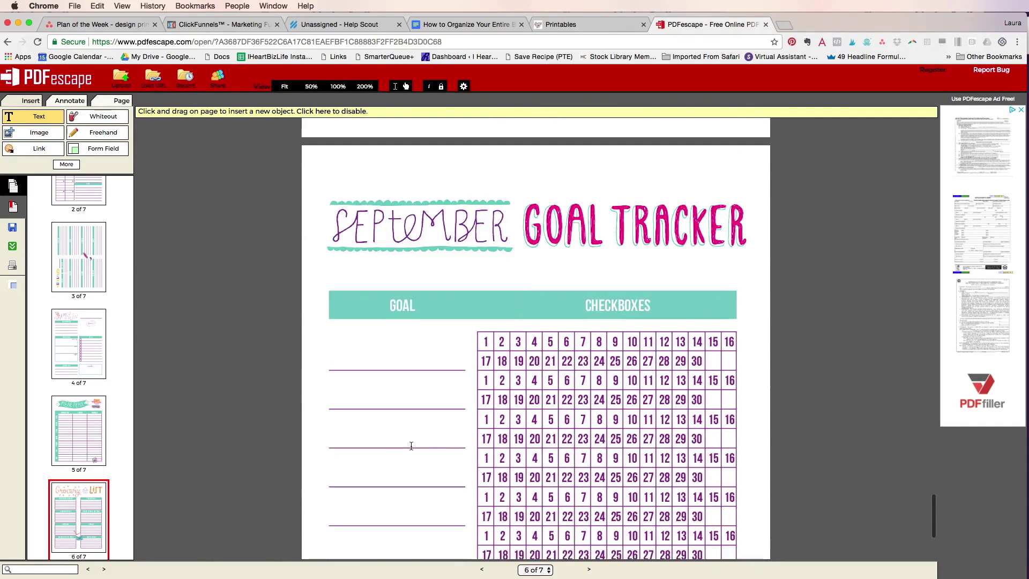
{"action": "scroll", "coordinate": [411, 446], "scroll_direction": "down", "scroll_amount": 10}
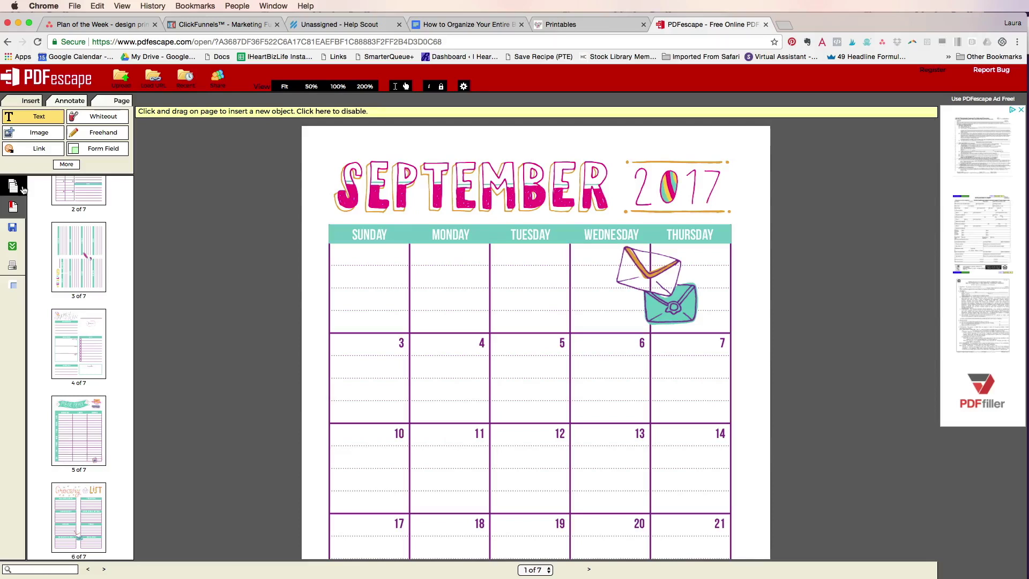
Download the edited planner with the green Save & Download icon
{"action": "left_click", "coordinate": [12, 246]}
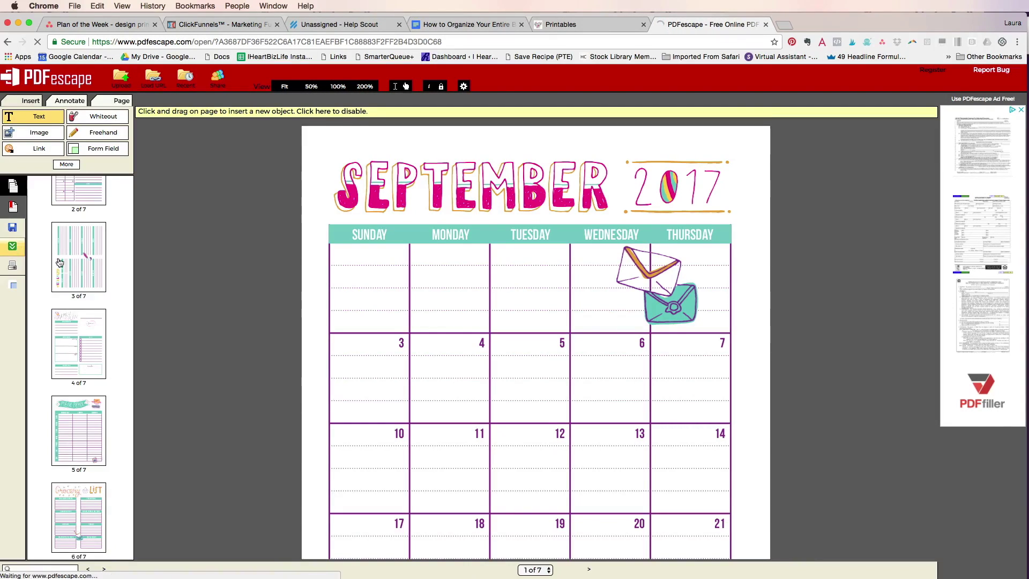